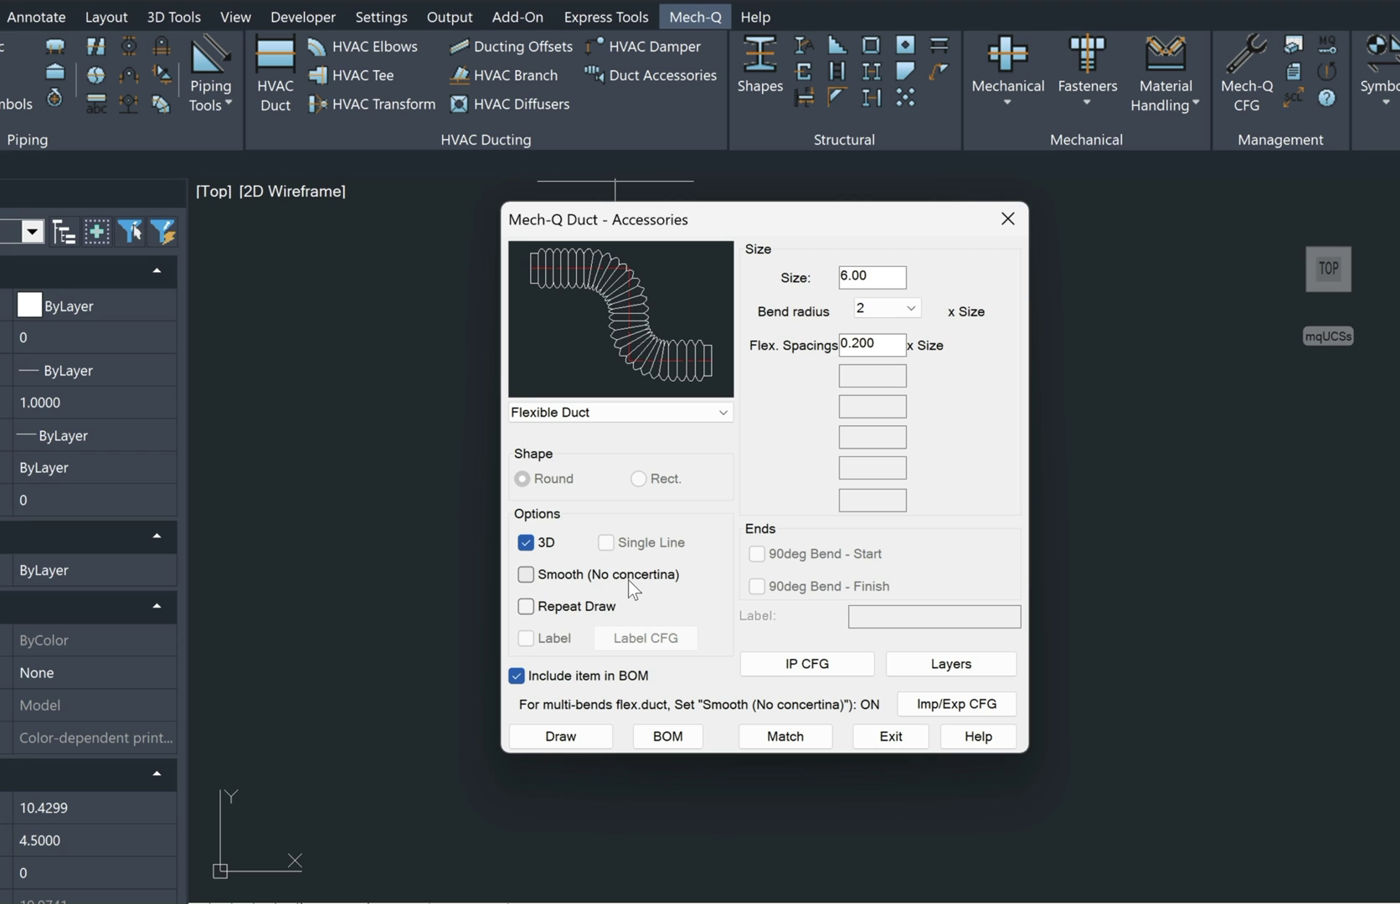
# Step: Close Duct Accessories, switch the viewport to SW Isometric, and open the HVAC Duct utility
pyautogui.click(914, 739)
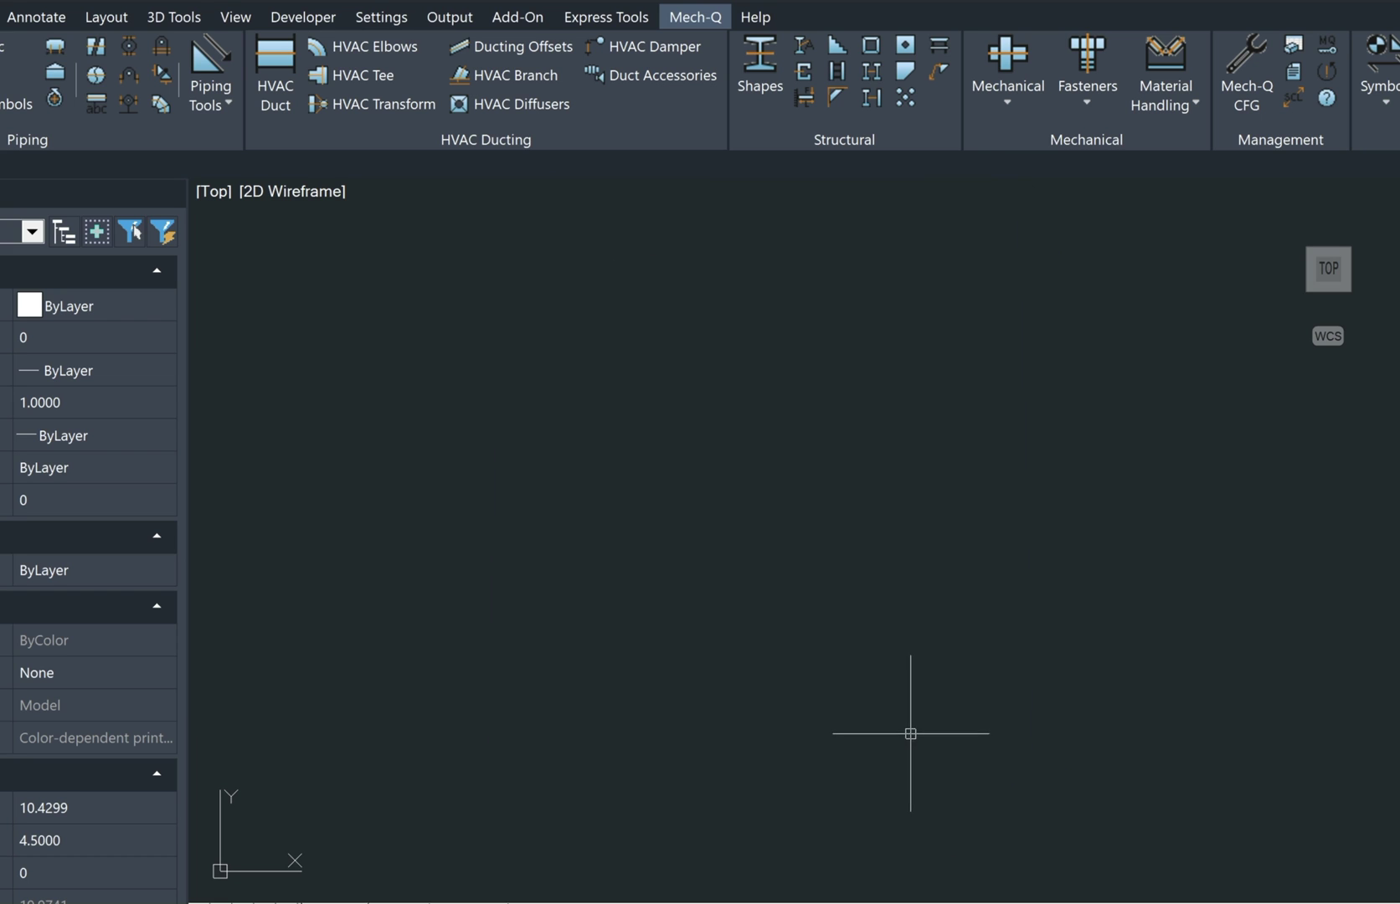
pyautogui.click(212, 191)
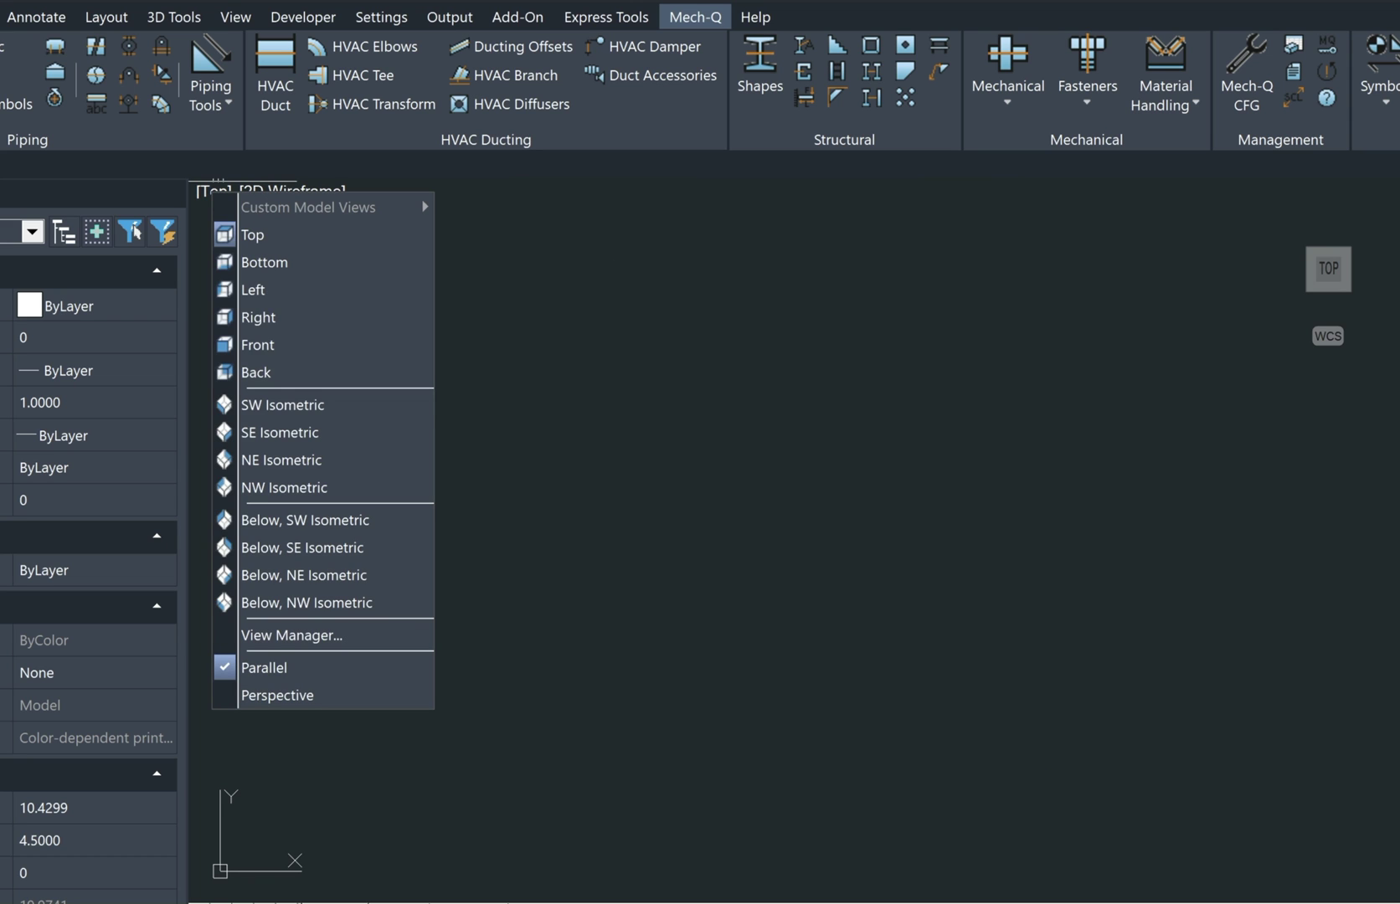
pyautogui.click(293, 401)
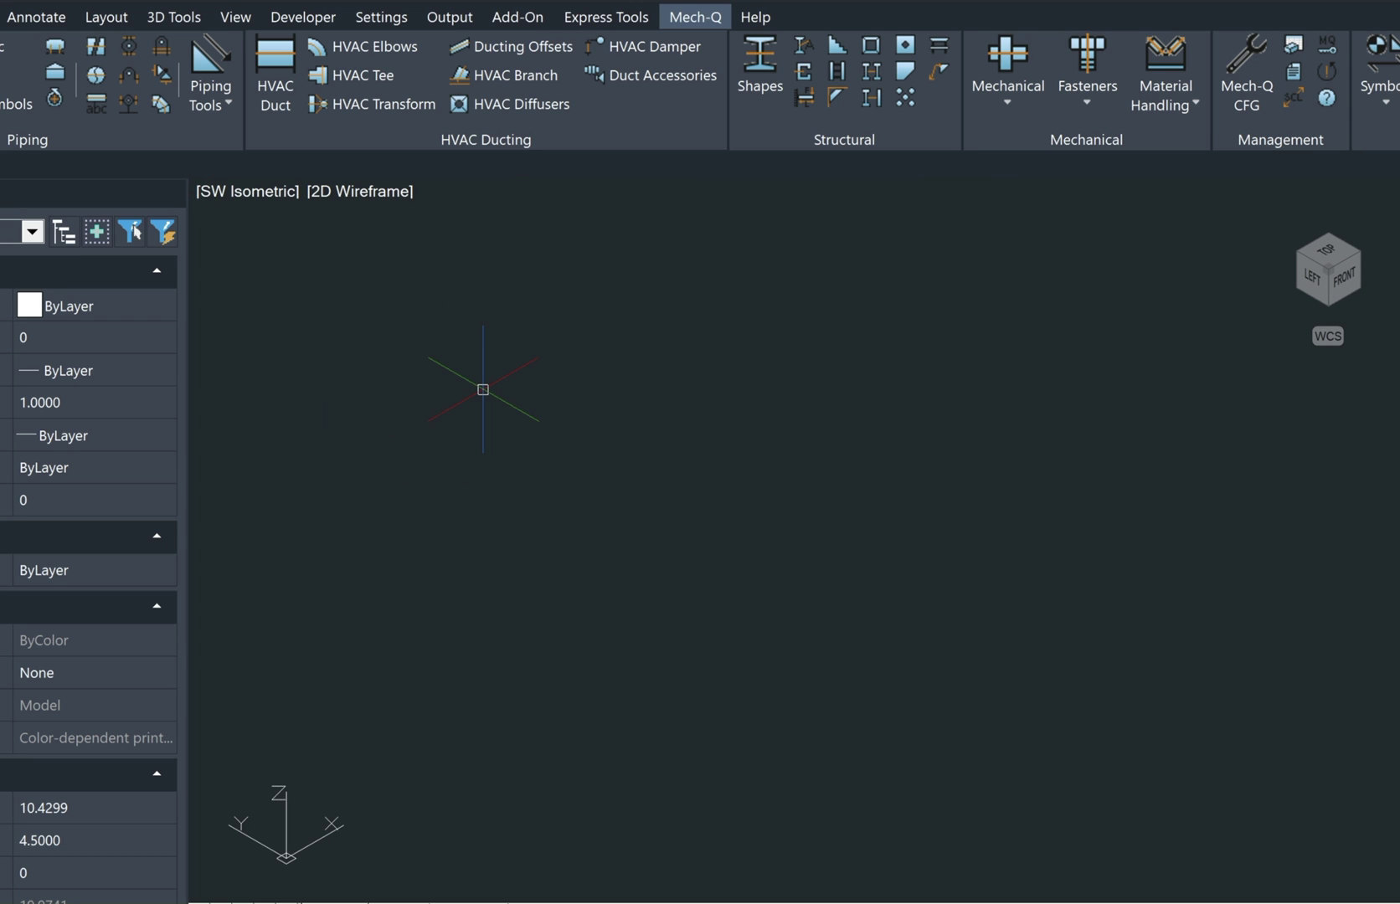
pyautogui.click(276, 57)
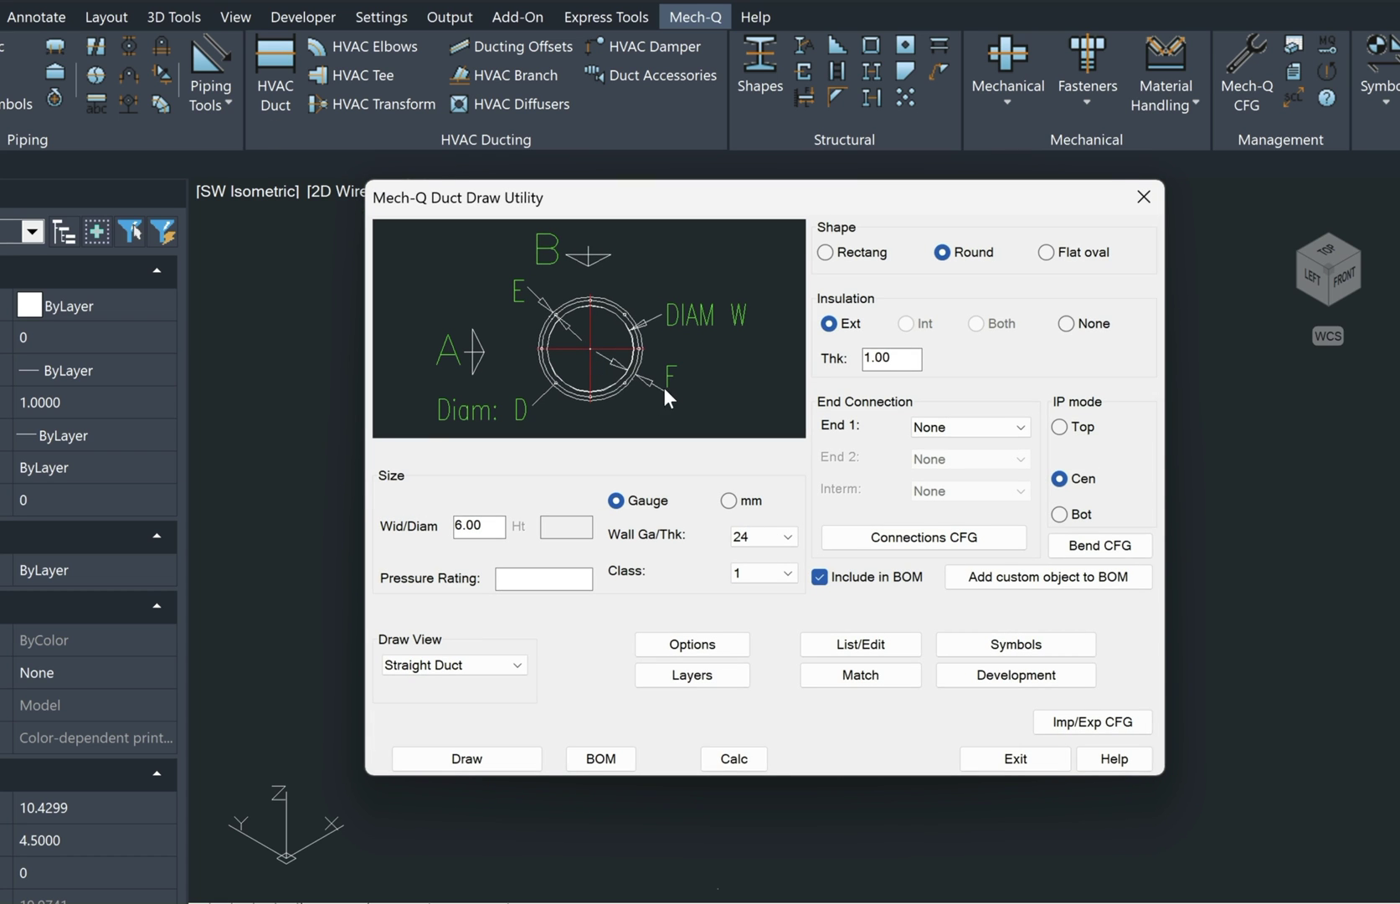
# Step: Set the round duct to 8.000 diameter, End 1 None, and Straight Duct draw view
pyautogui.click(1020, 427)
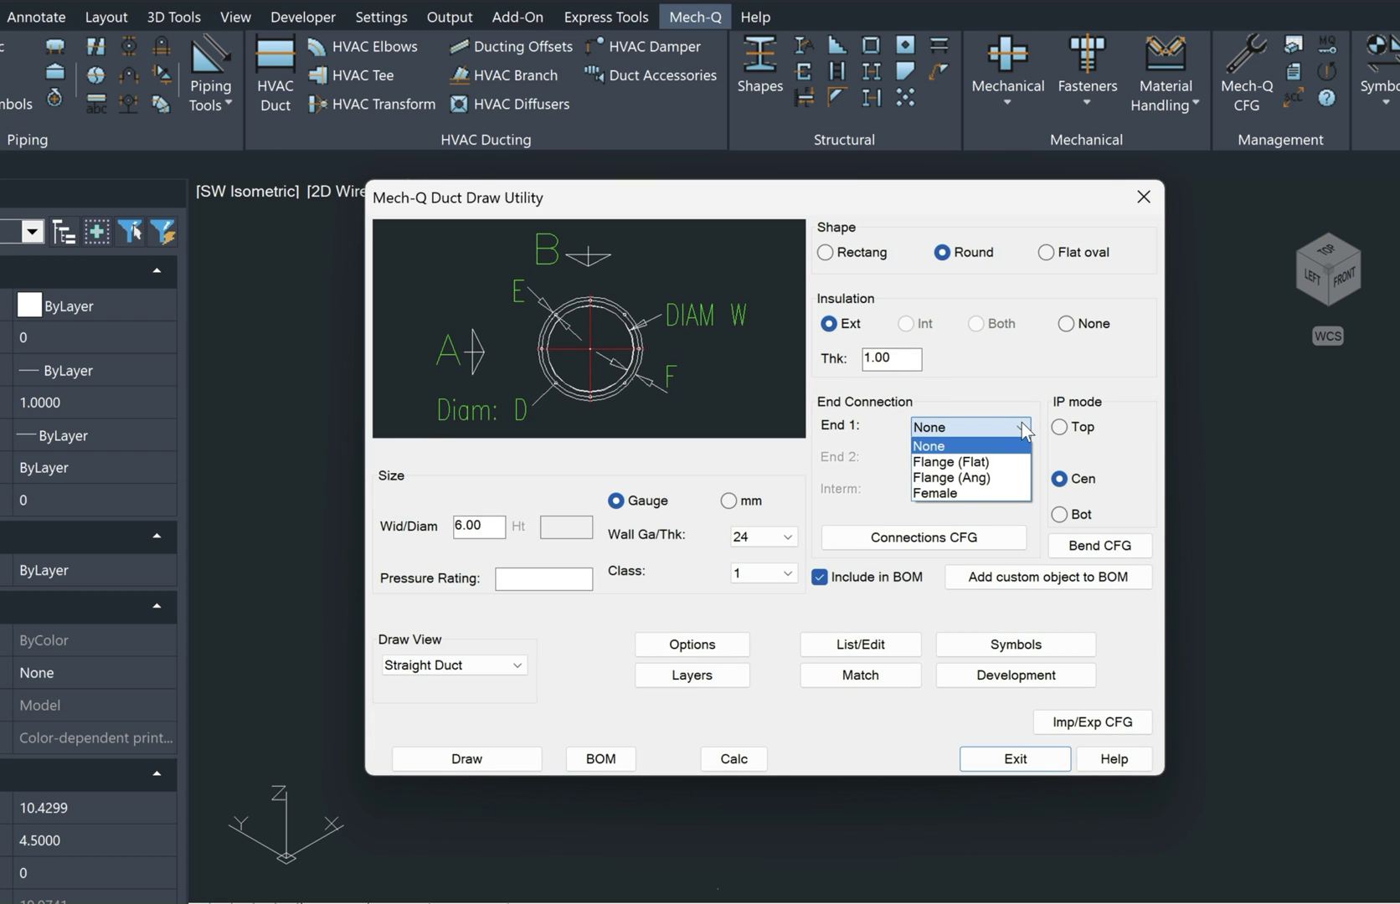
pyautogui.click(974, 445)
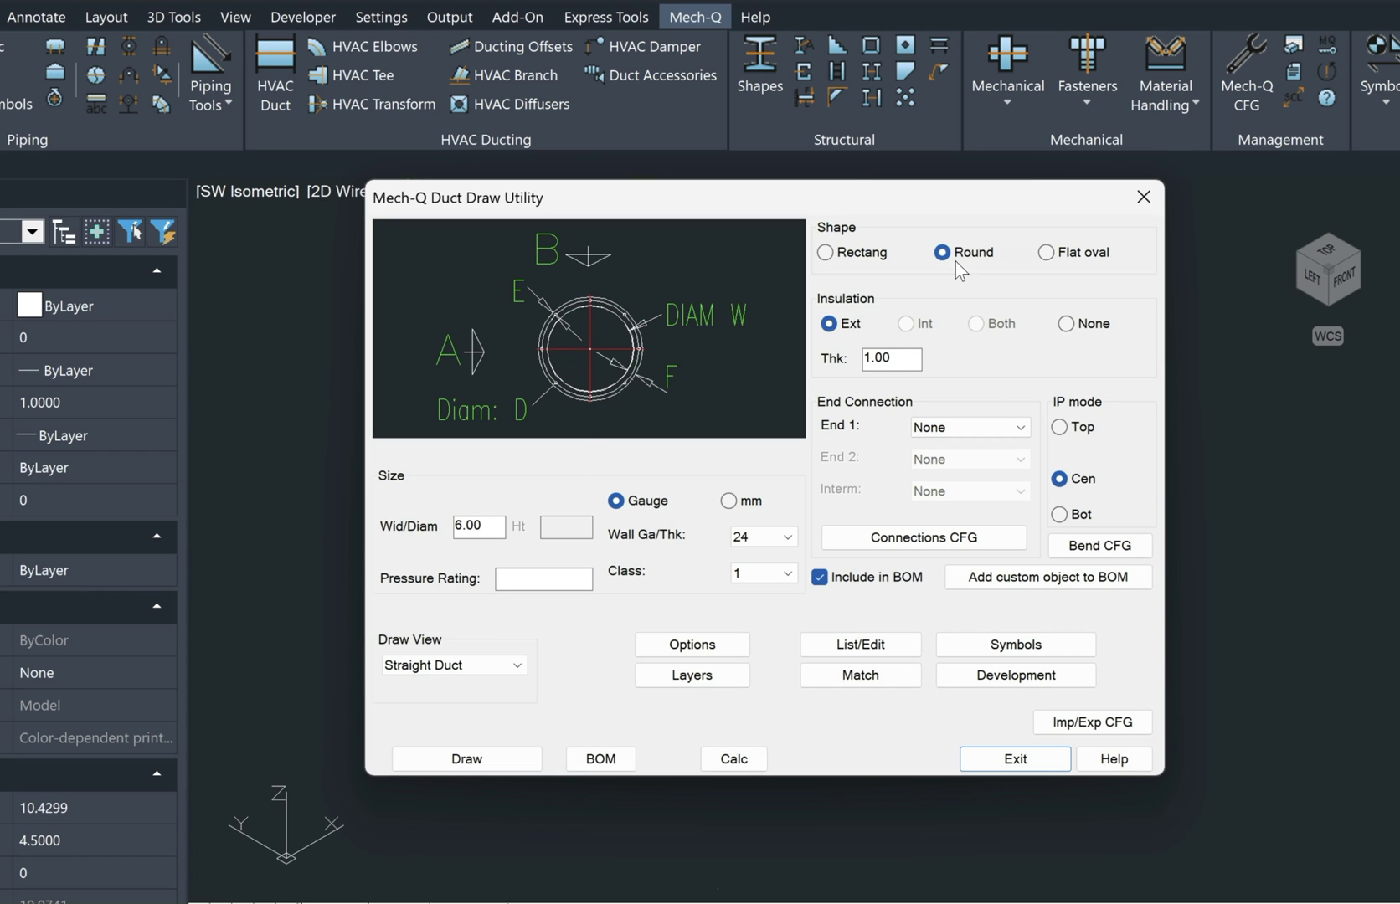
pyautogui.doubleClick(485, 520)
pyautogui.write('8.000')
pyautogui.press('Tab')
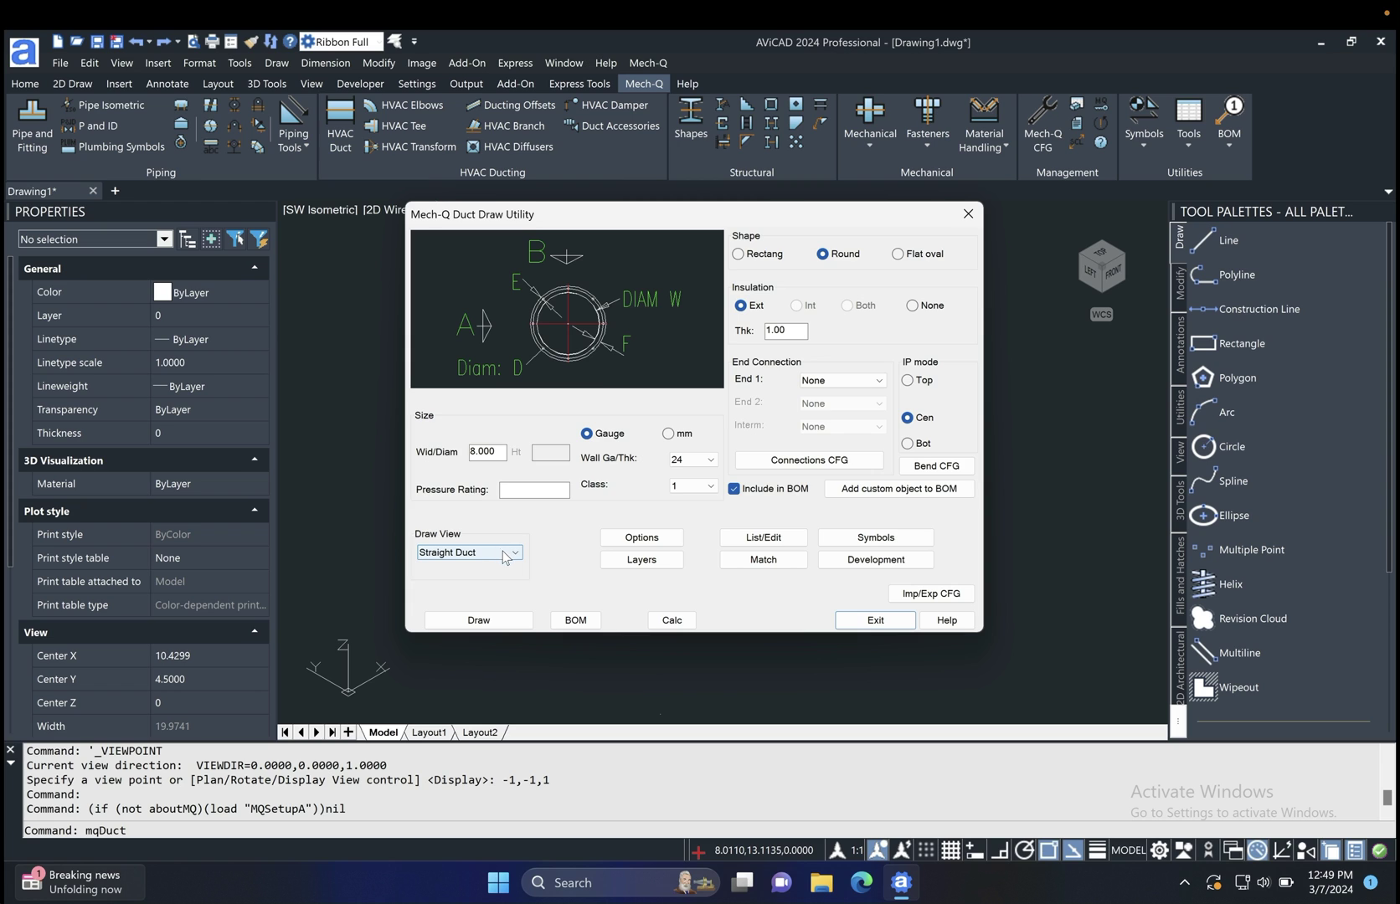
pyautogui.click(508, 668)
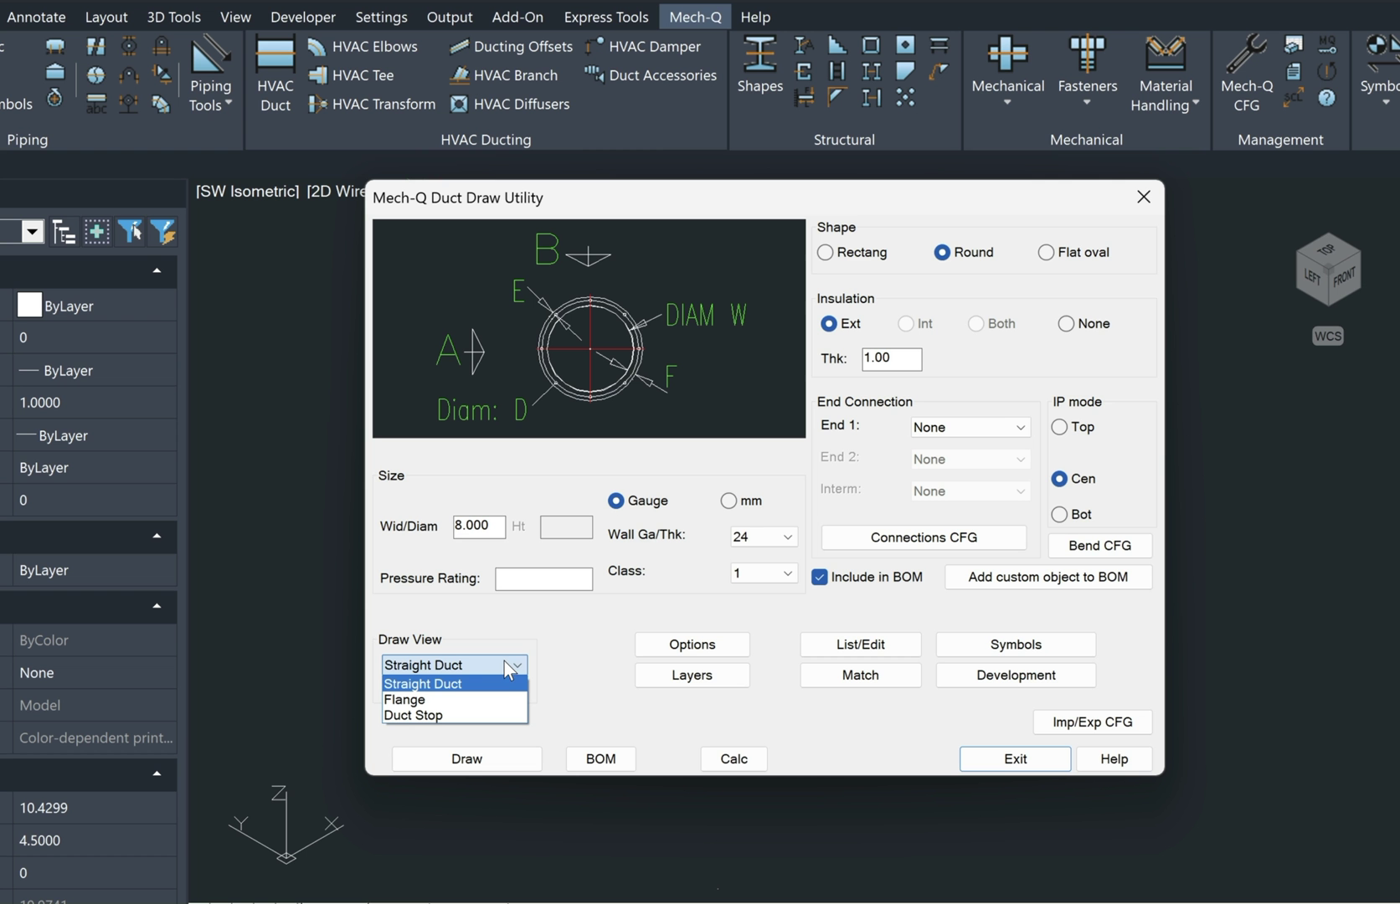
pyautogui.click(416, 685)
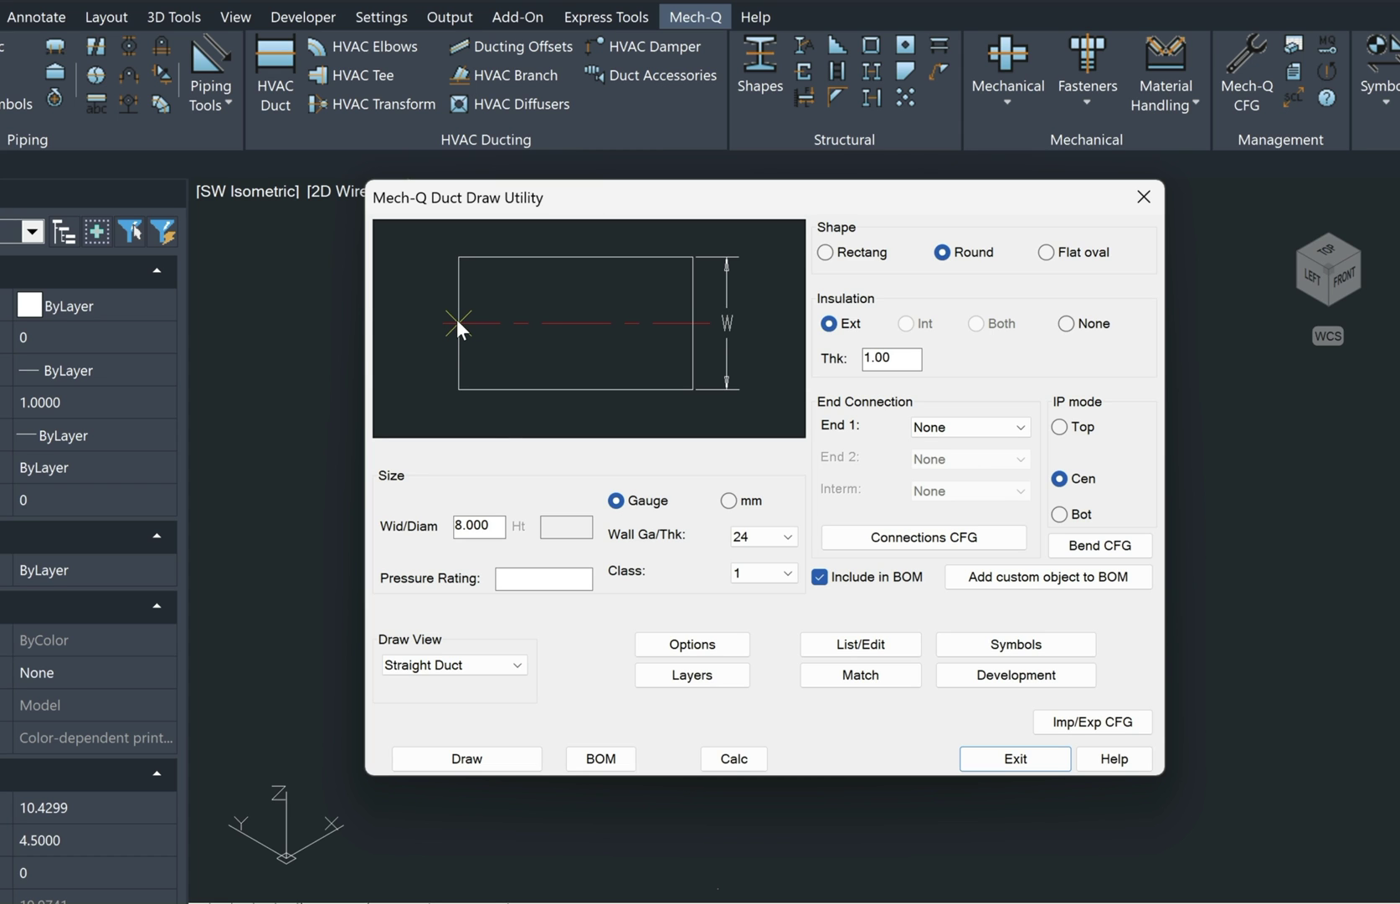
# Step: Draw a 12-unit-long 8-diameter straight duct with Ortho on, then exit the utility
pyautogui.click(488, 759)
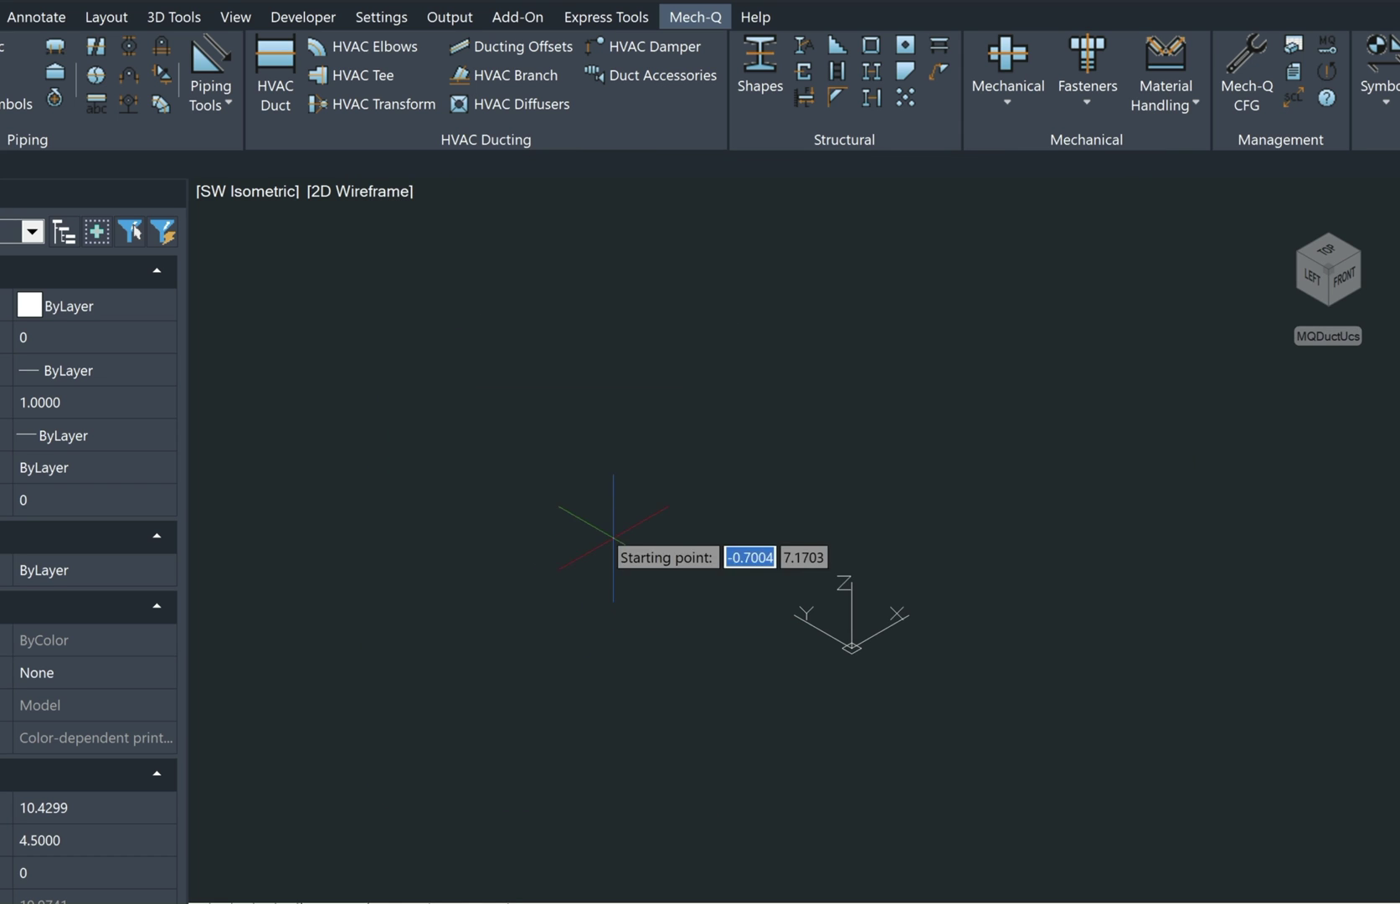
pyautogui.click(624, 531)
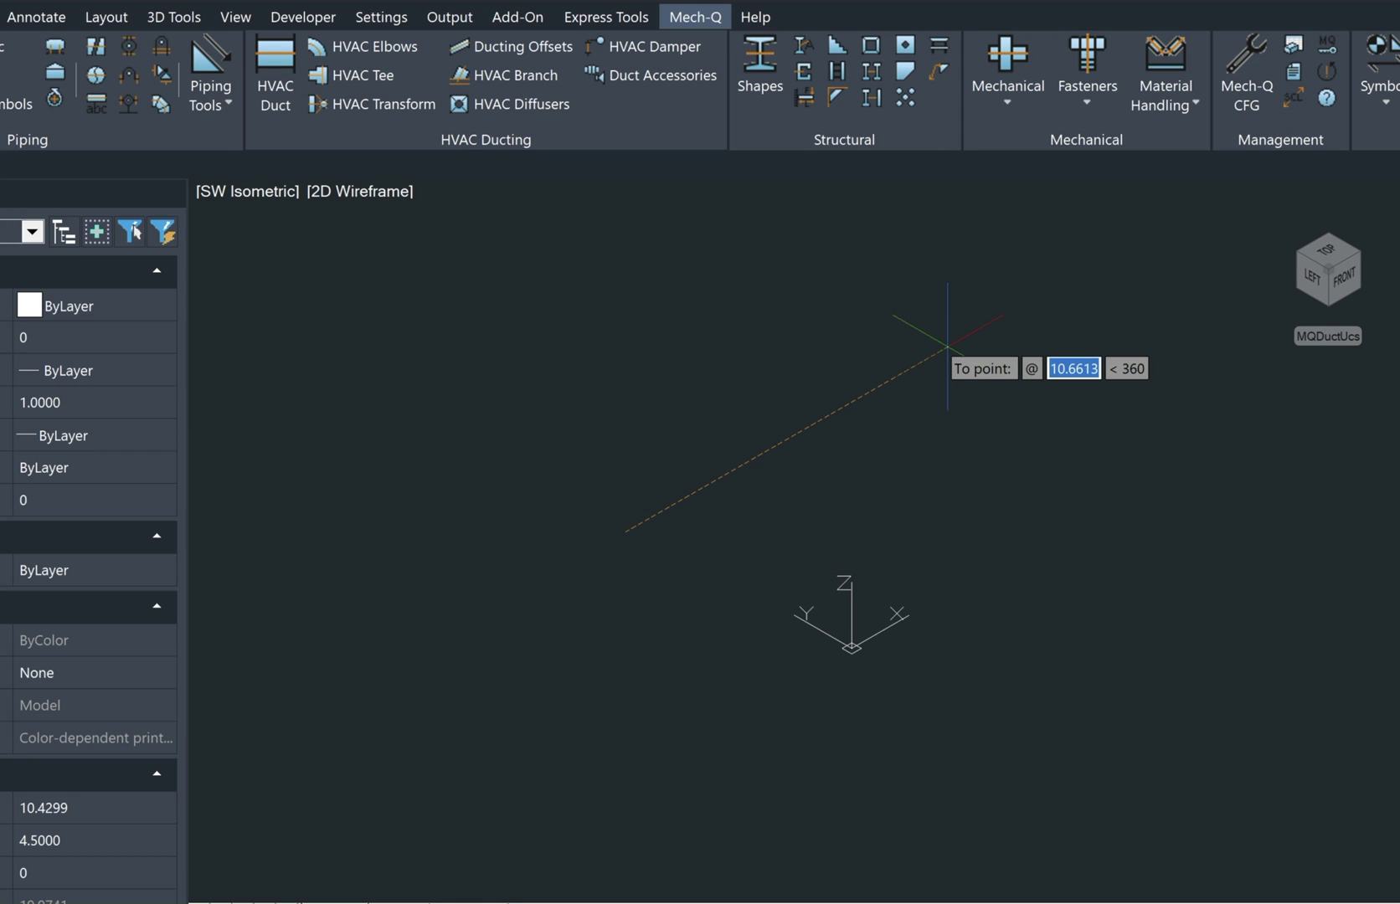
pyautogui.press('F8')
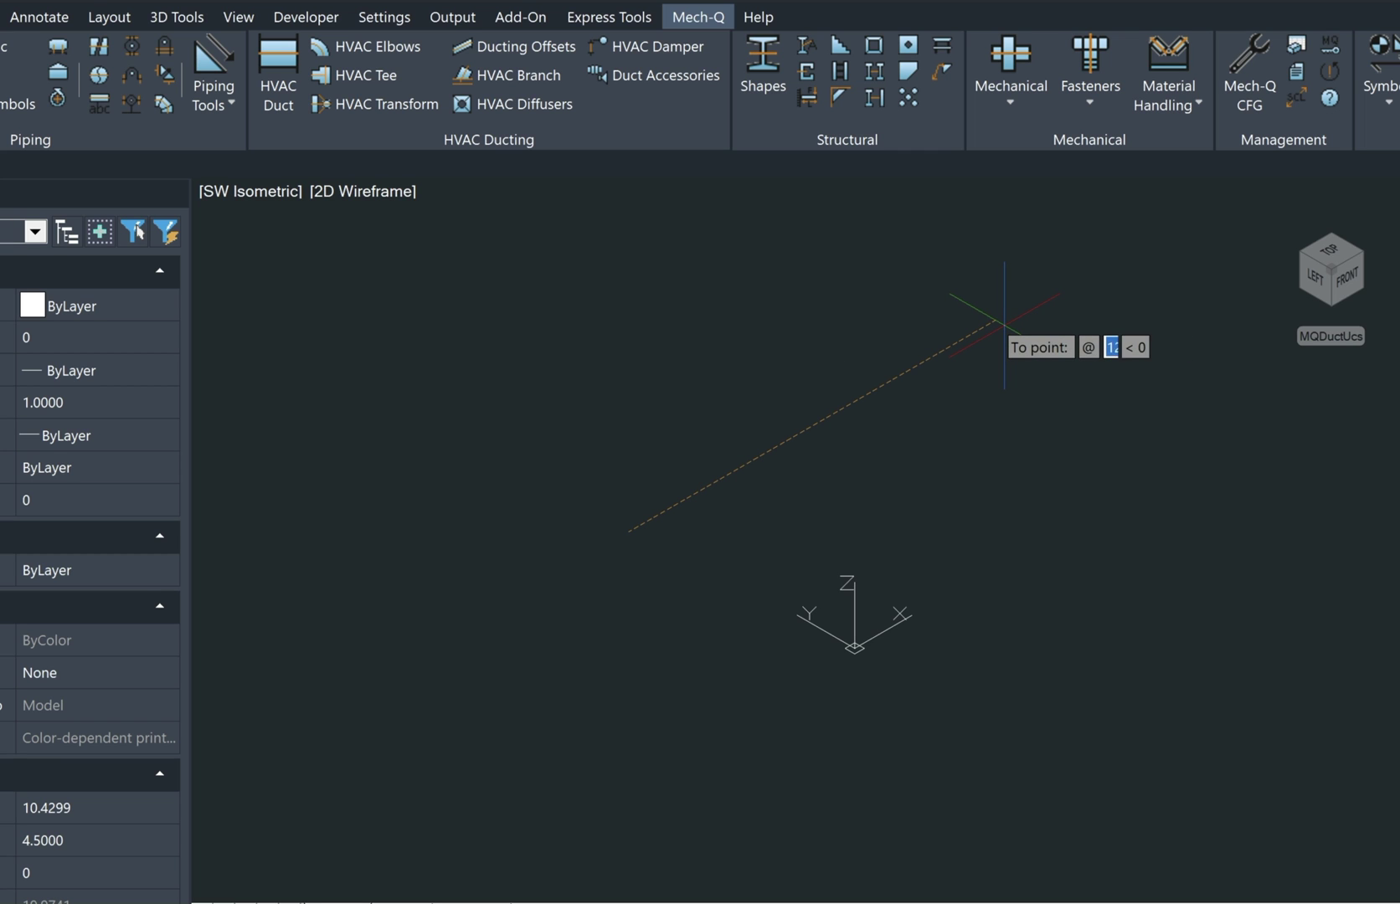
pyautogui.write('12')
pyautogui.press('Return')
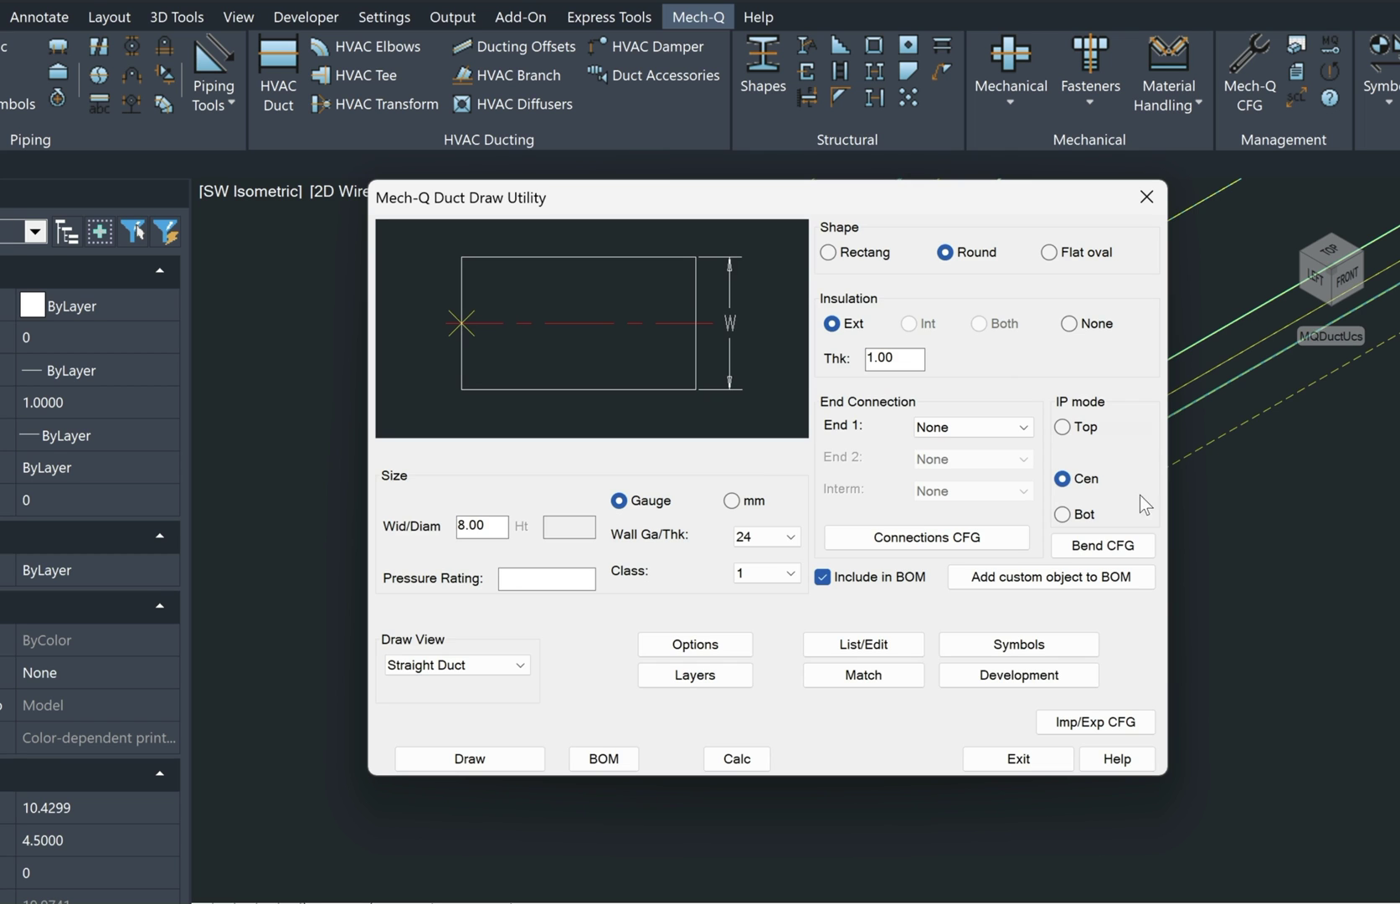
pyautogui.click(1027, 743)
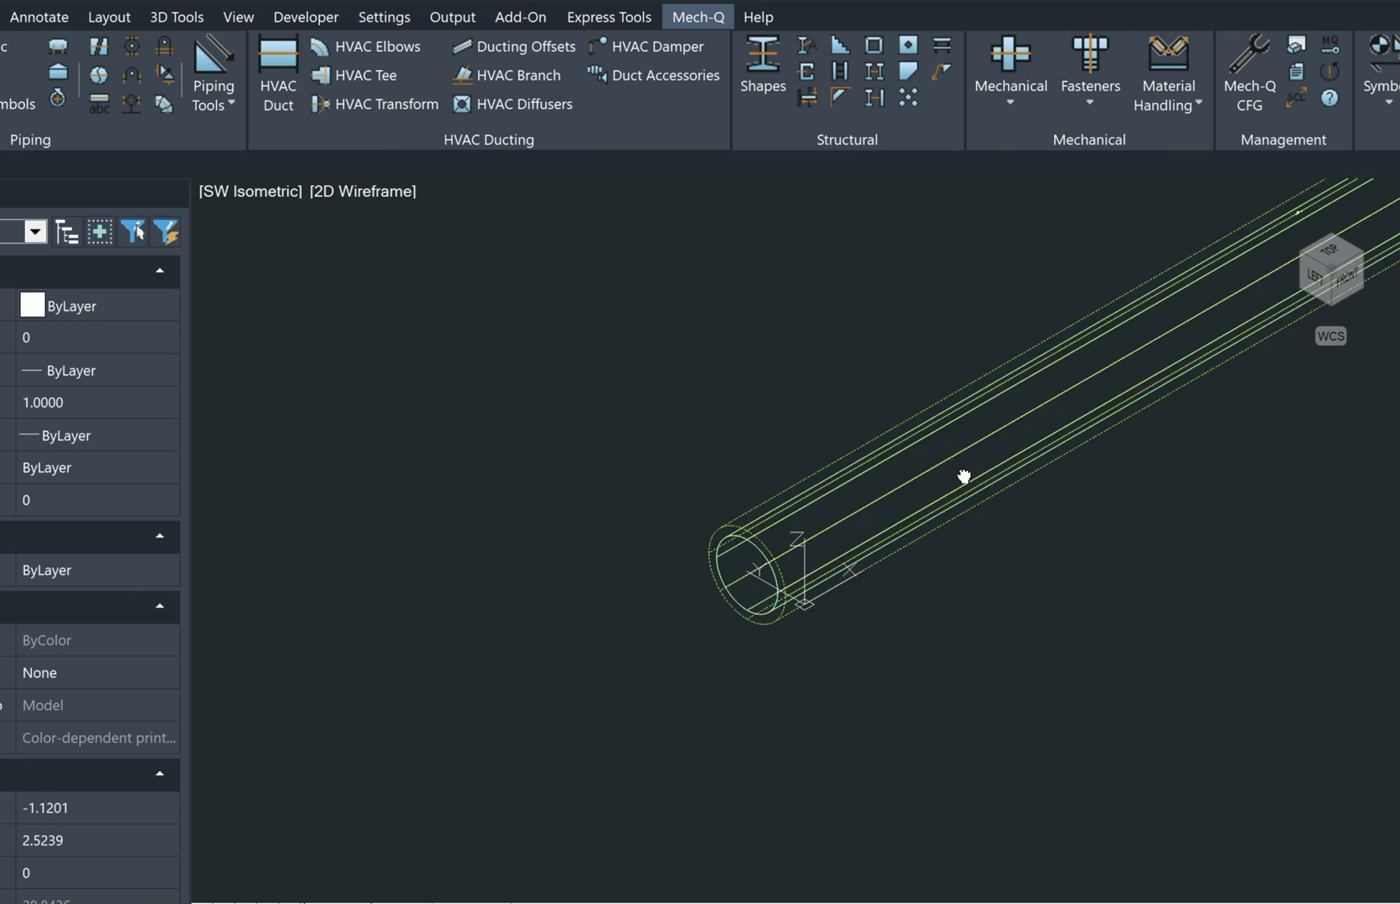
pyautogui.moveTo(964, 477); pyautogui.dragTo(615, 603, button='middle')
pyautogui.scroll(-3, 615, 603)
pyautogui.scroll(1, 601, 618)
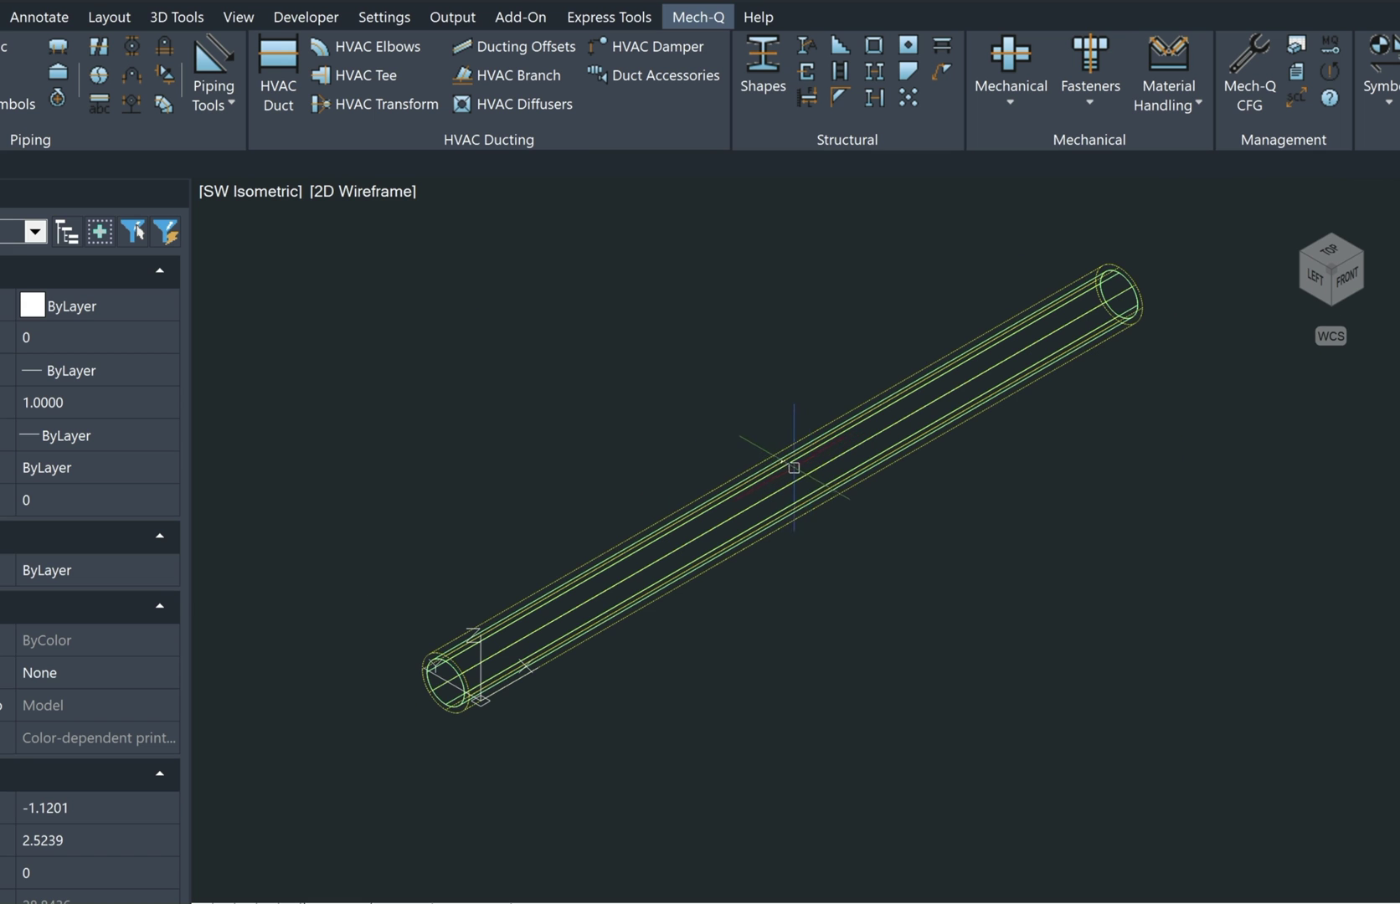
pyautogui.scroll(6, 794, 467)
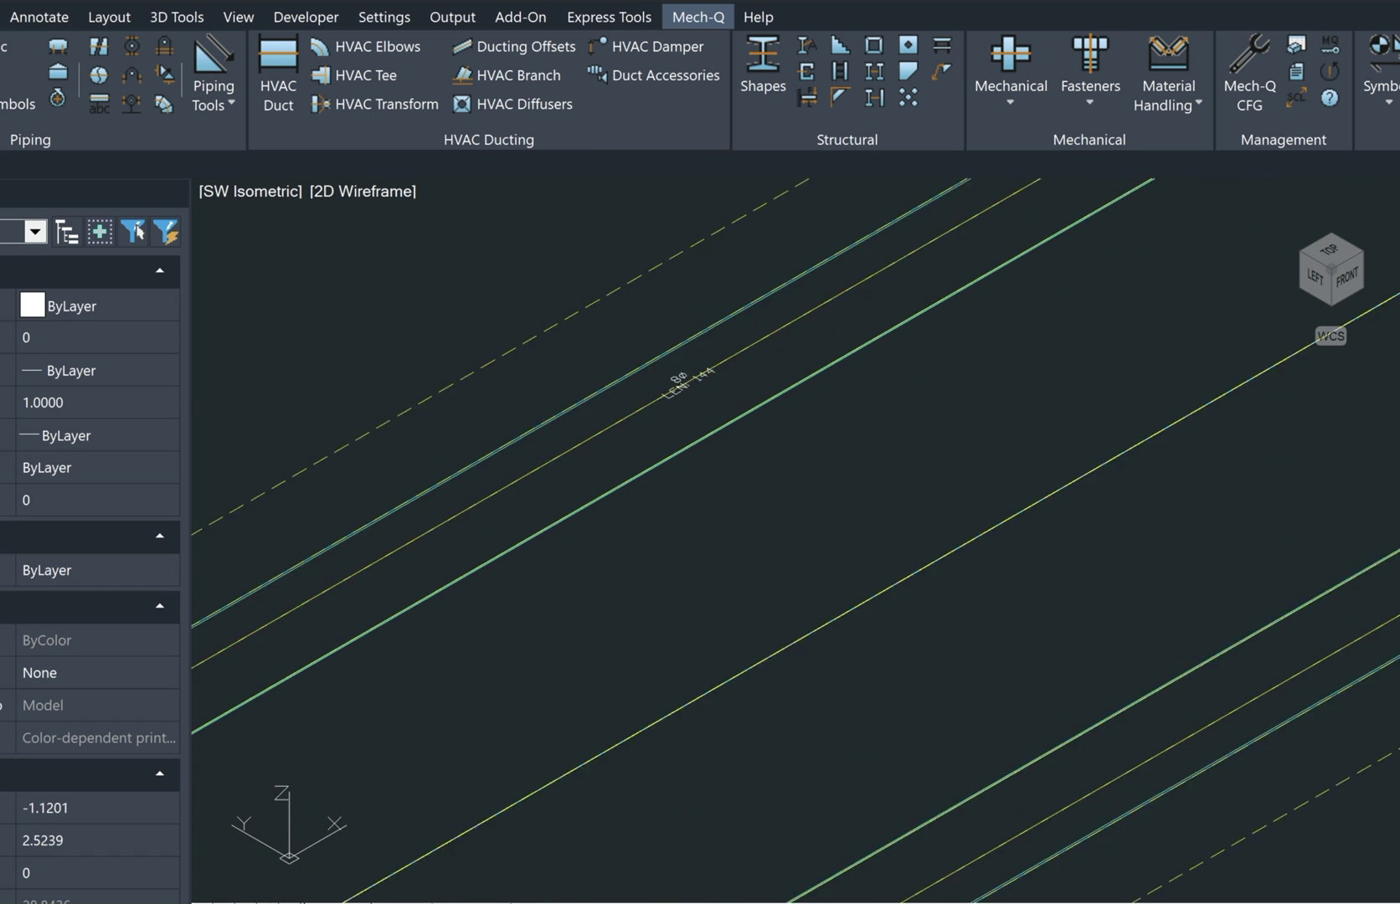
pyautogui.scroll(2, 785, 469)
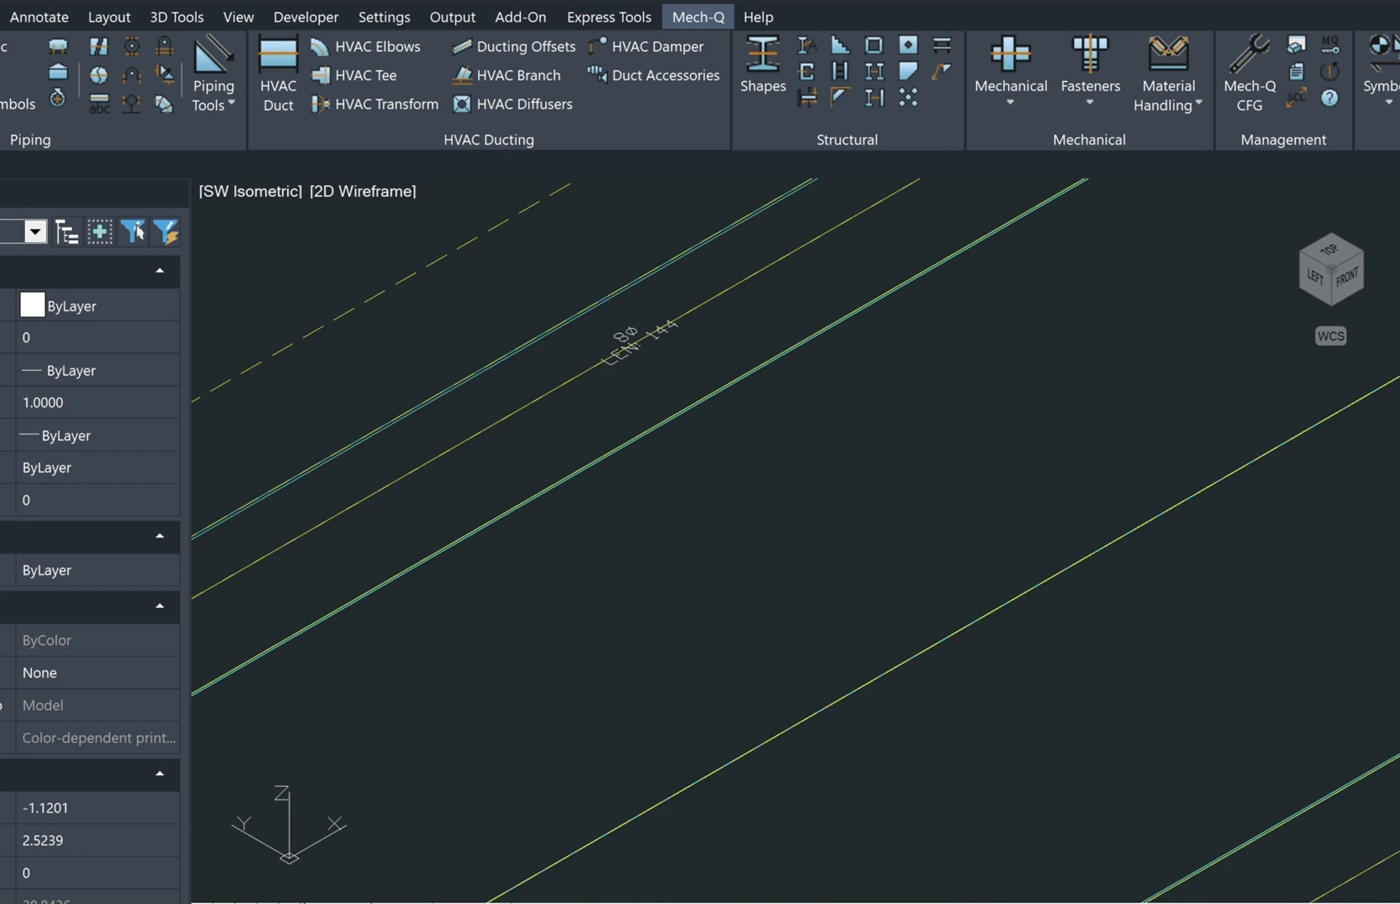
pyautogui.scroll(-3, 659, 346)
pyautogui.scroll(-4, 658, 374)
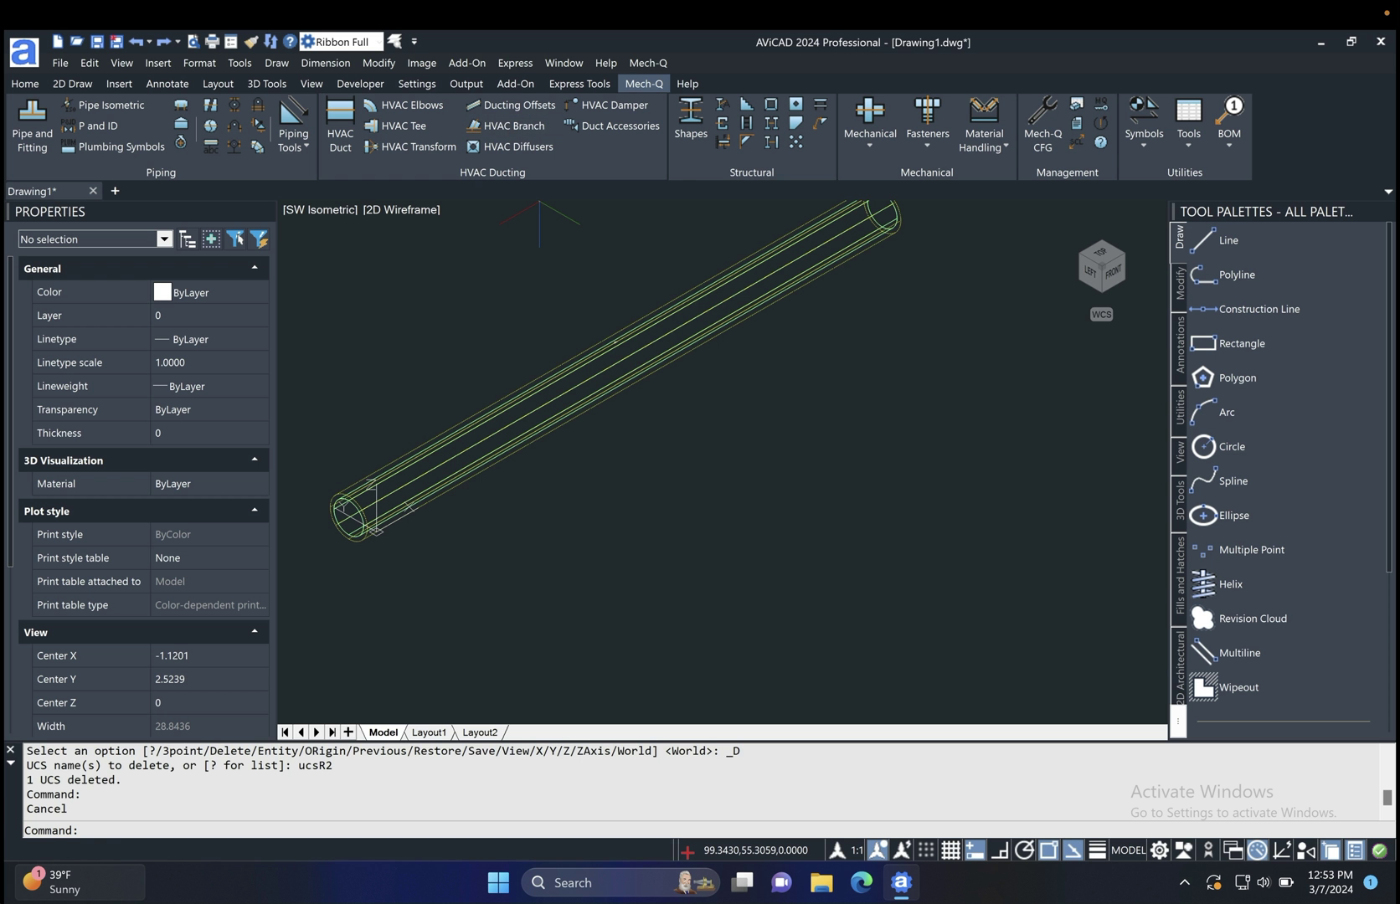
# Step: Open HVAC Branch and set a 90° round-to-round tap with size 6.000 and length 6.000
pyautogui.click(507, 125)
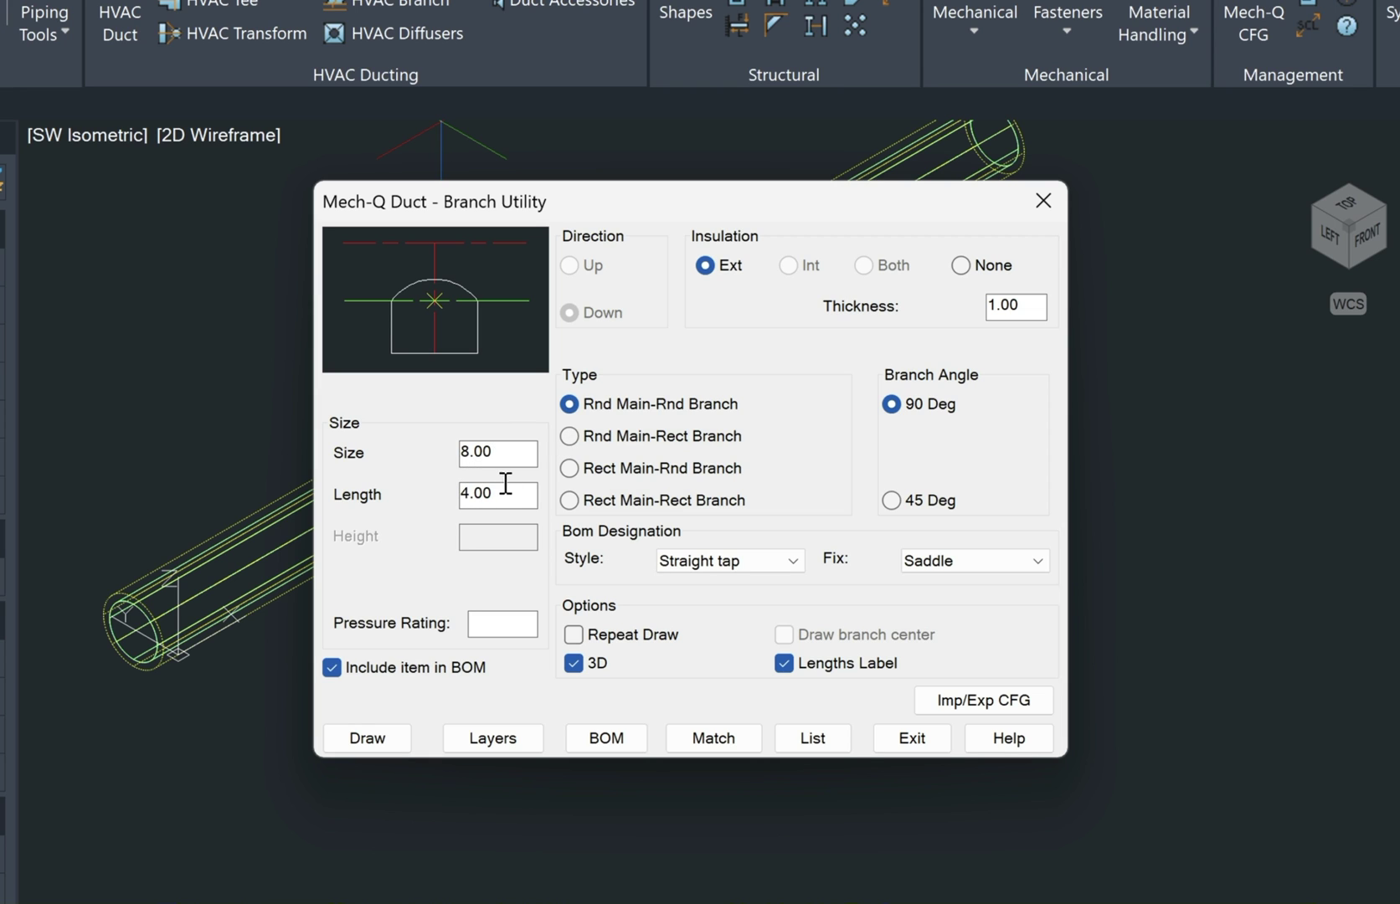
pyautogui.doubleClick(506, 453)
pyautogui.write('6')
pyautogui.press('Tab')
pyautogui.moveTo(507, 490); pyautogui.dragTo(387, 482)
pyautogui.write('6')
pyautogui.press('Tab')
# Step: Start the branch by snapping to the main duct's end centre and picking its running direction
pyautogui.click(358, 737)
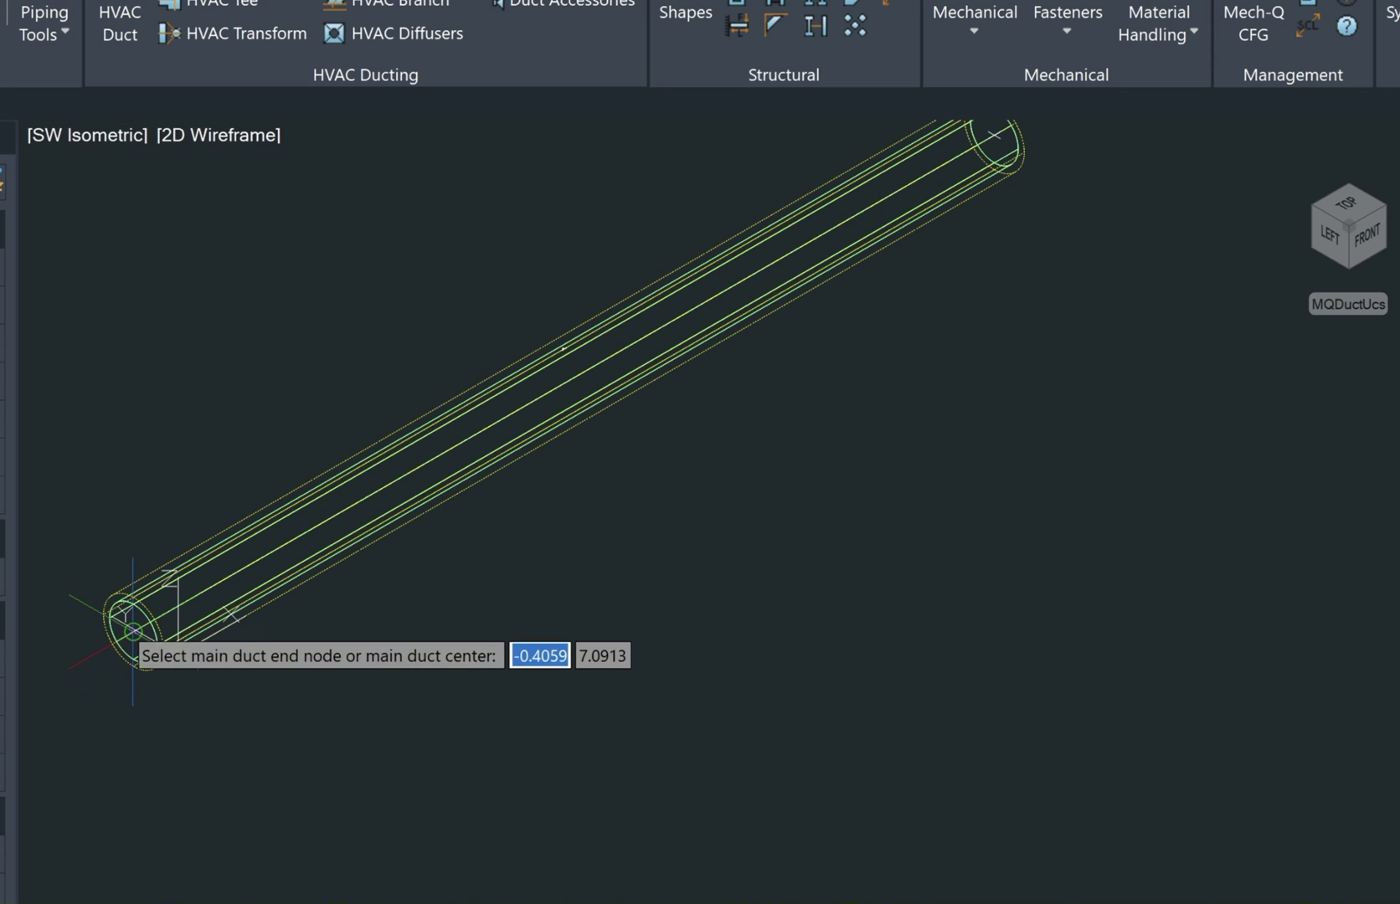
pyautogui.click(132, 630)
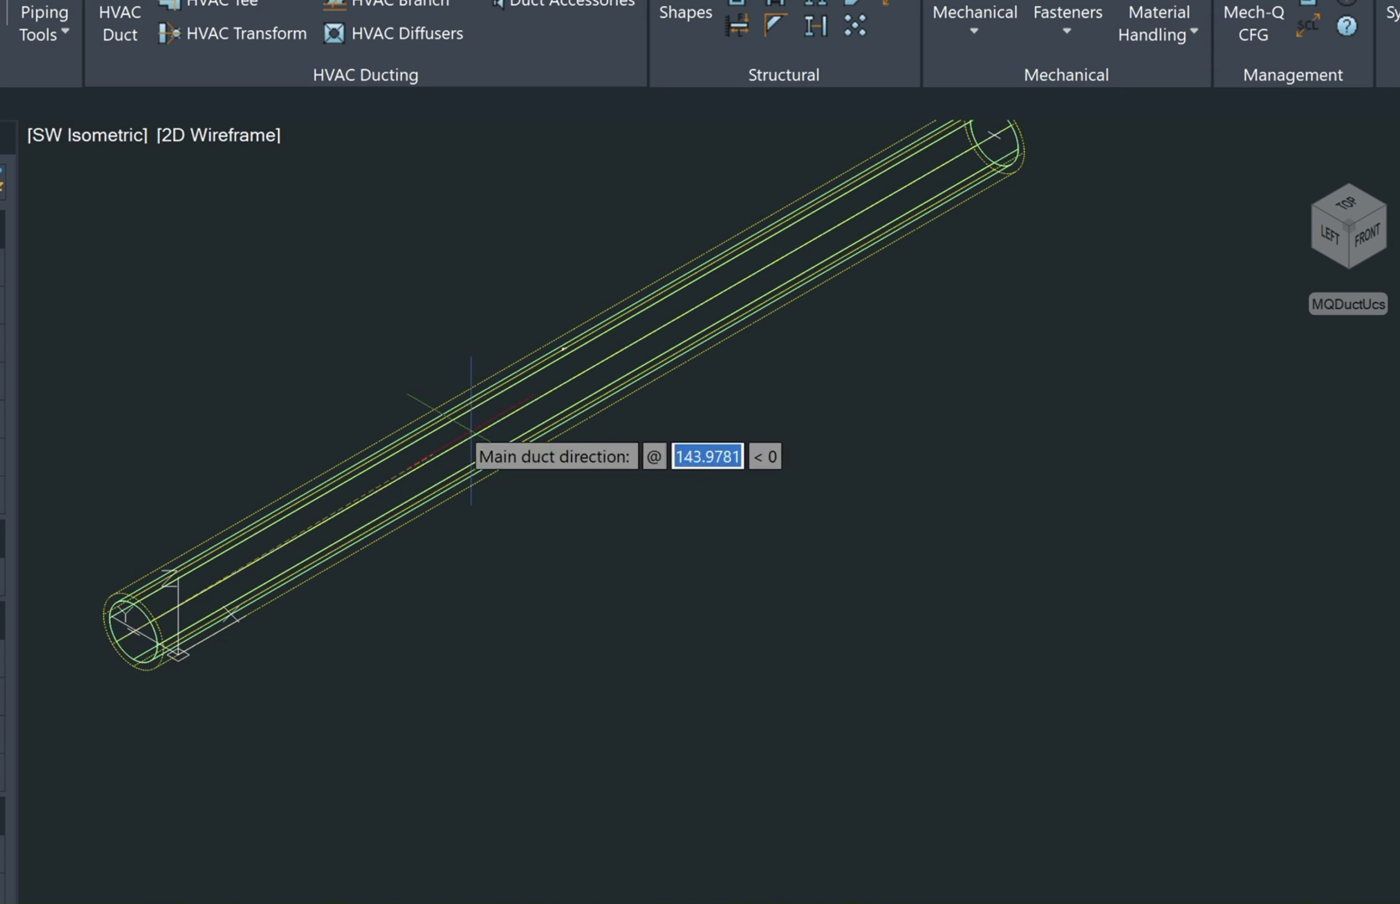
pyautogui.scroll(-3, 562, 381)
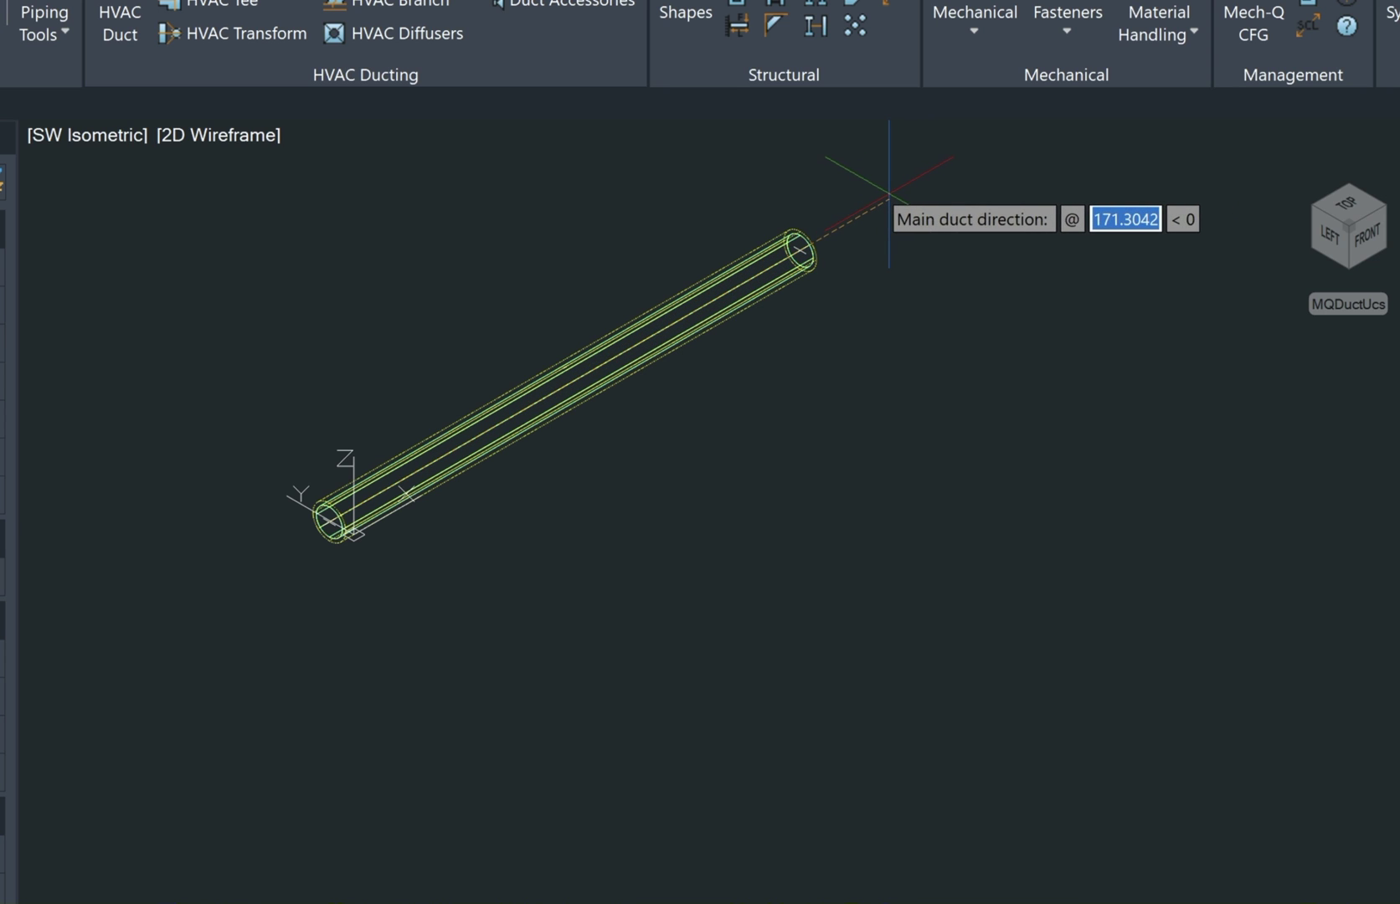
pyautogui.click(889, 195)
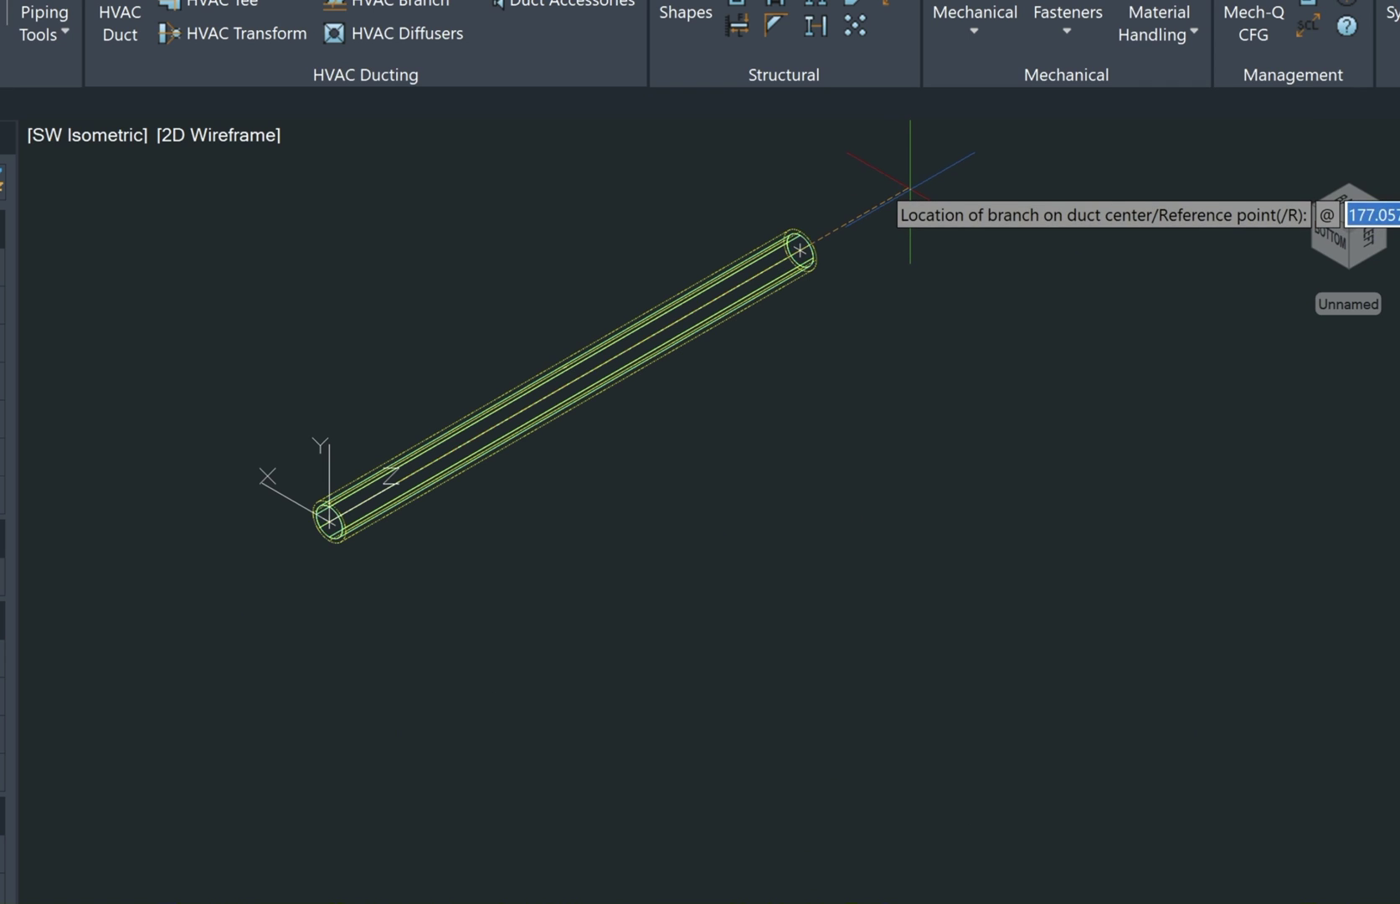
# Step: Place the branch 2 units along the duct, with main diameter 8, and position its length label
pyautogui.write('2')
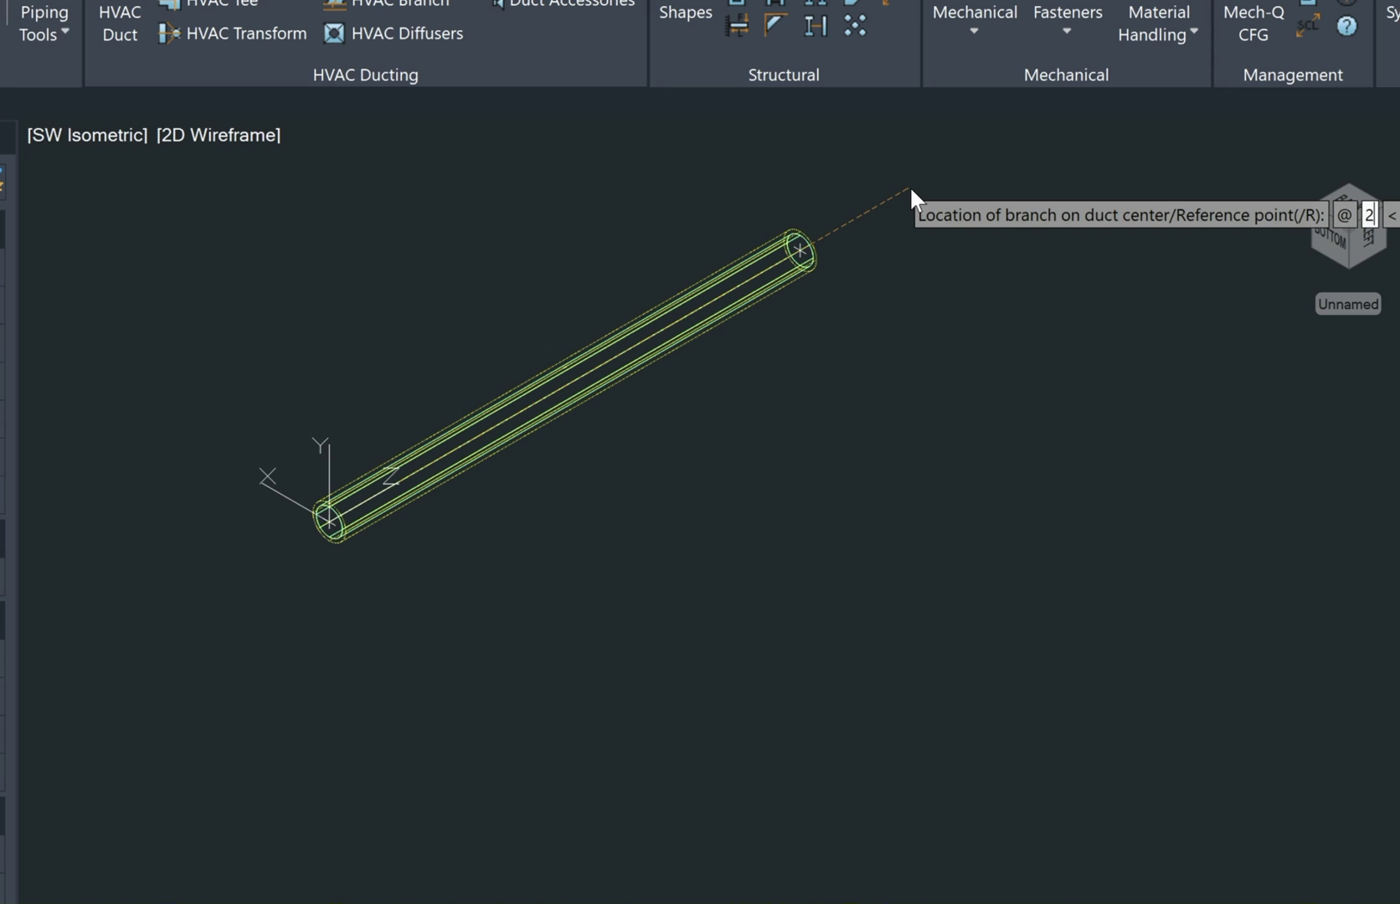
pyautogui.press('Return')
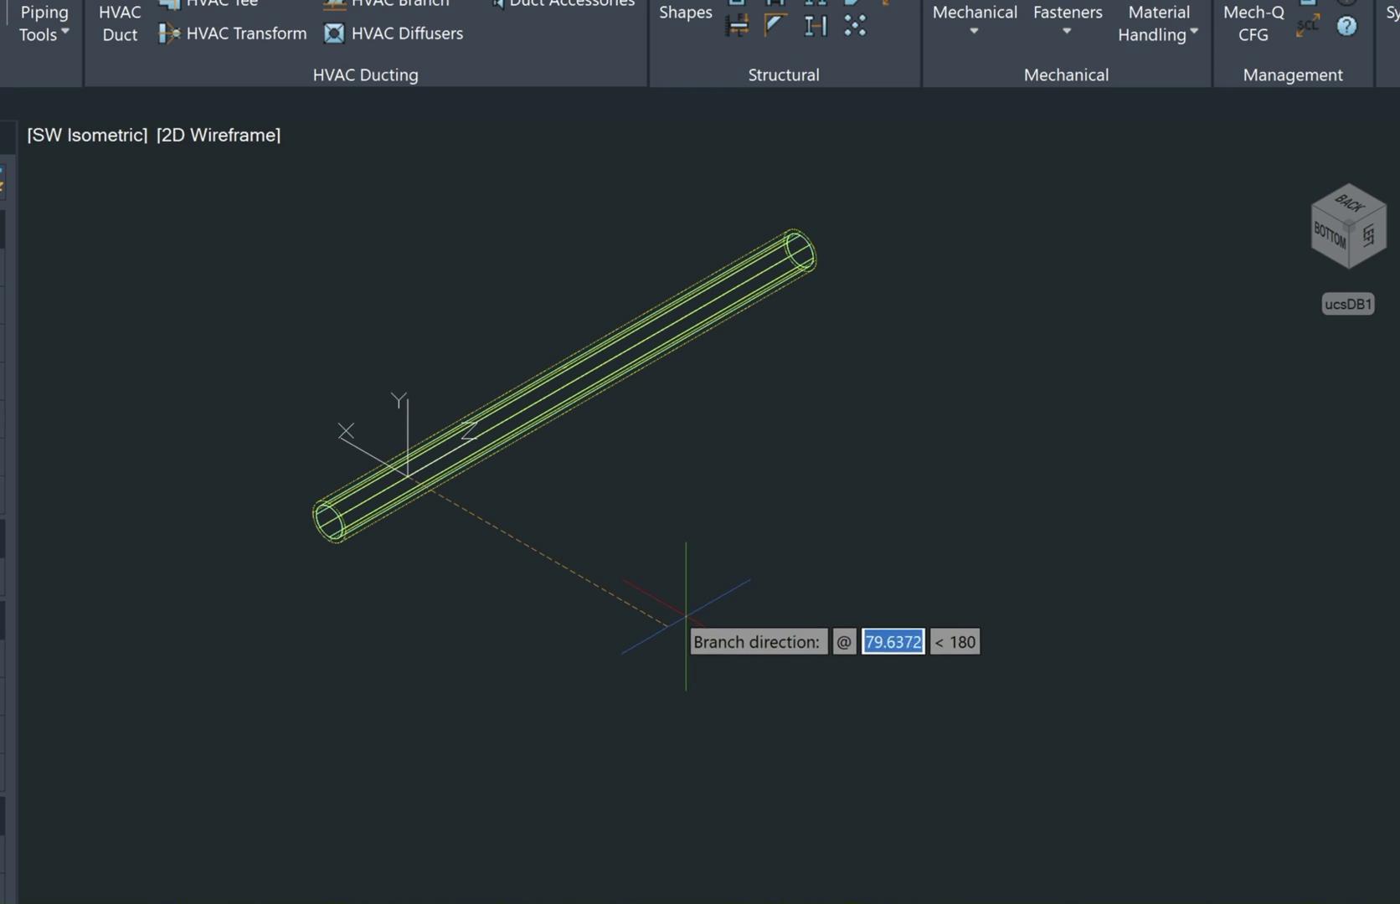
pyautogui.click(689, 508)
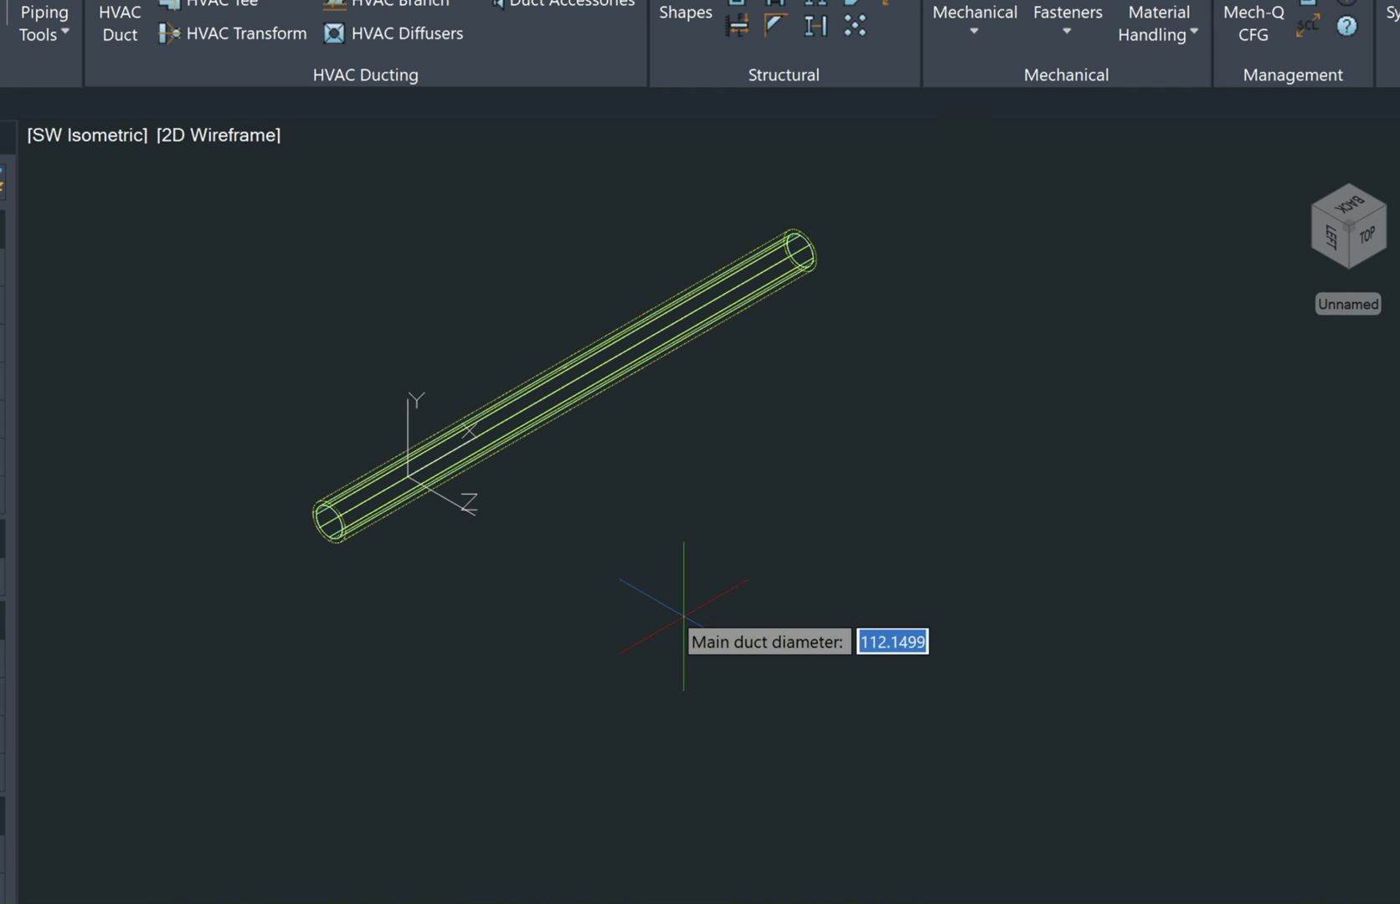
pyautogui.write('8')
pyautogui.press('Return')
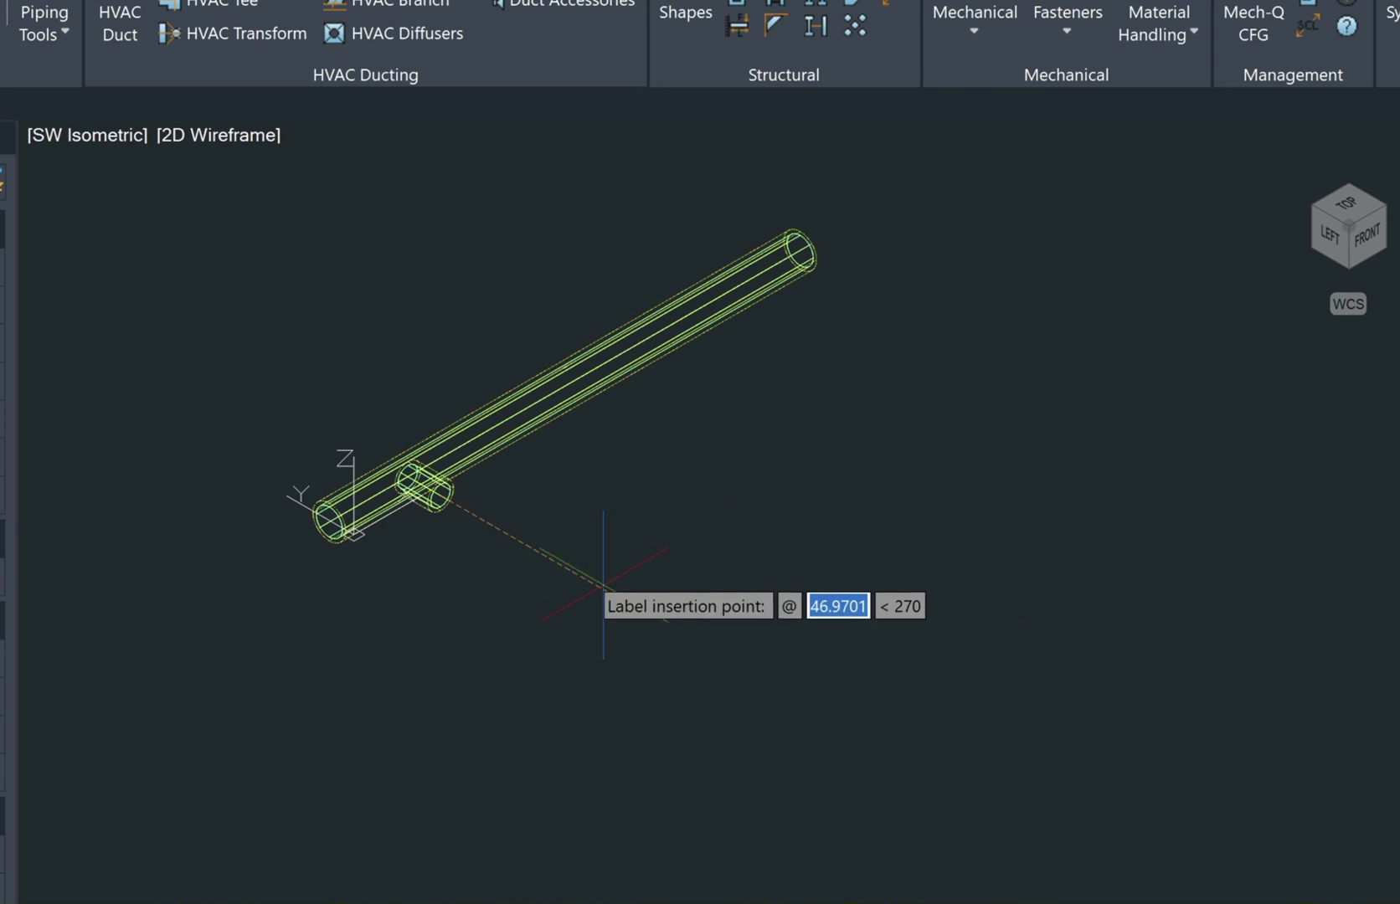
pyautogui.scroll(3, 560, 553)
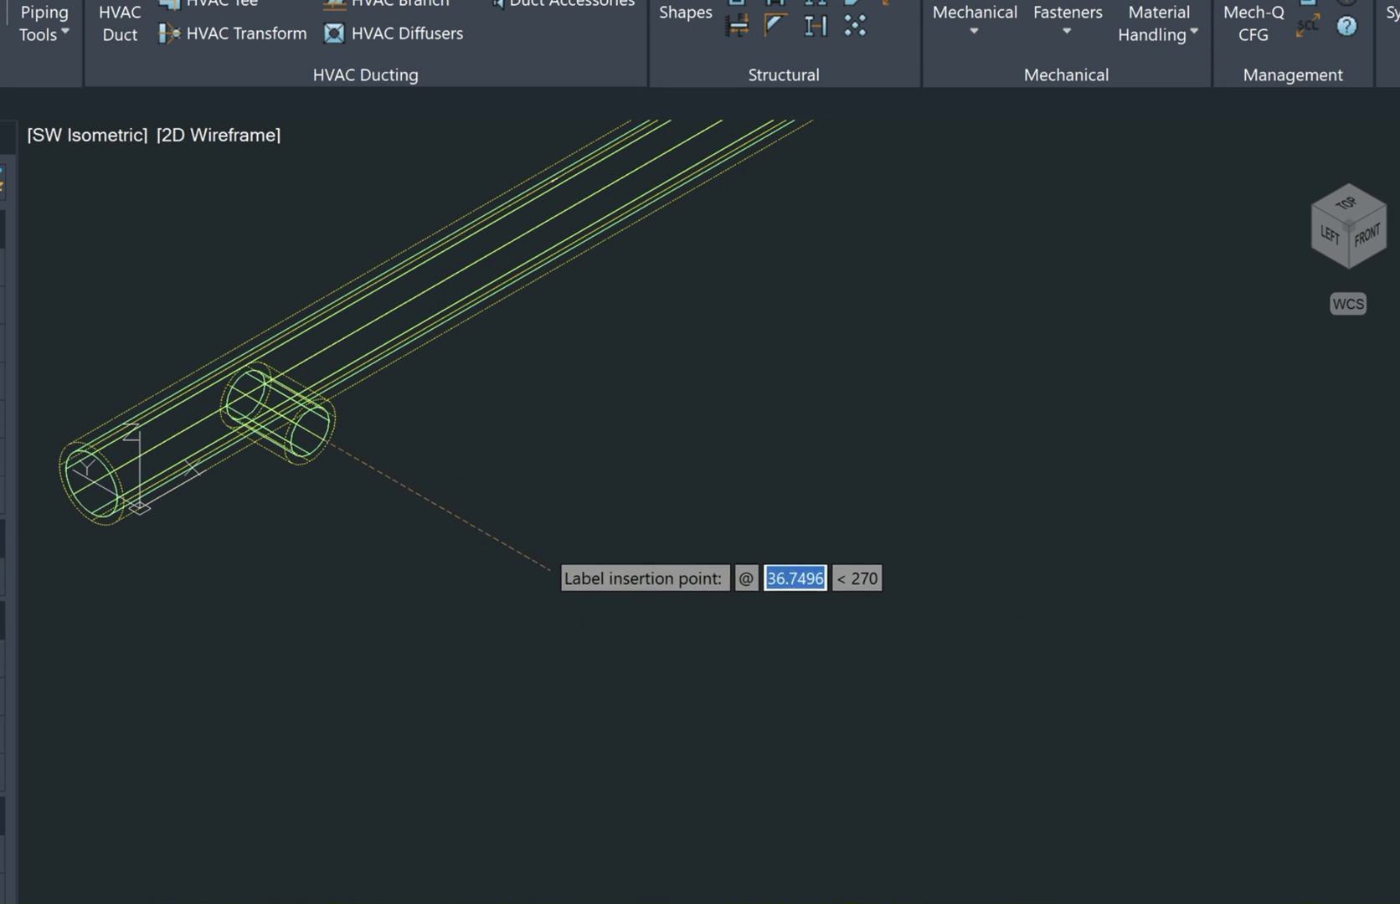
pyautogui.click(345, 453)
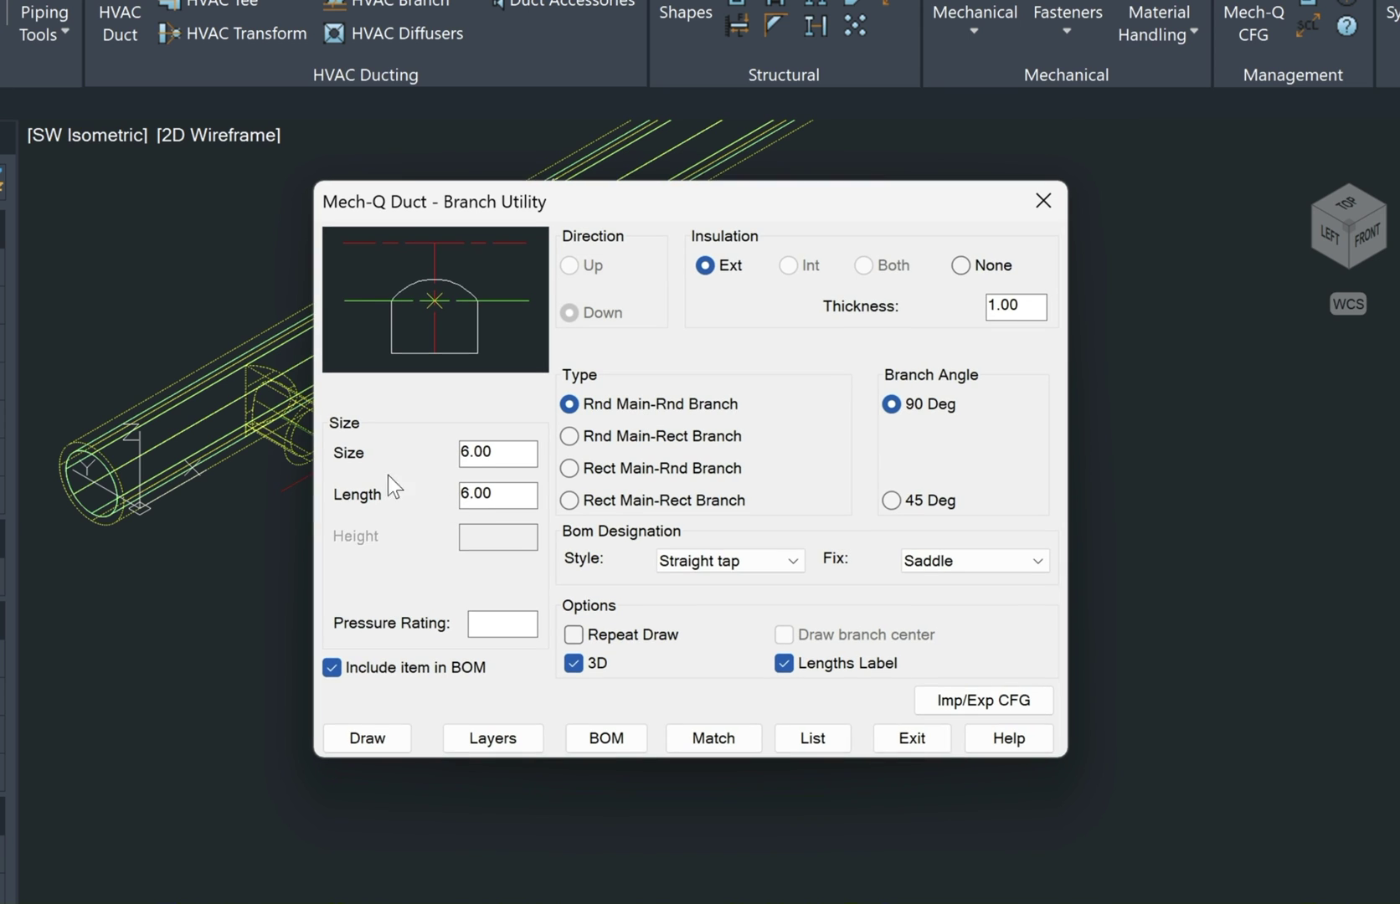
# Step: Exit the branch utility, switch to Realistic shaded display, and reframe the ducts
pyautogui.click(931, 736)
pyautogui.scroll(3, 337, 462)
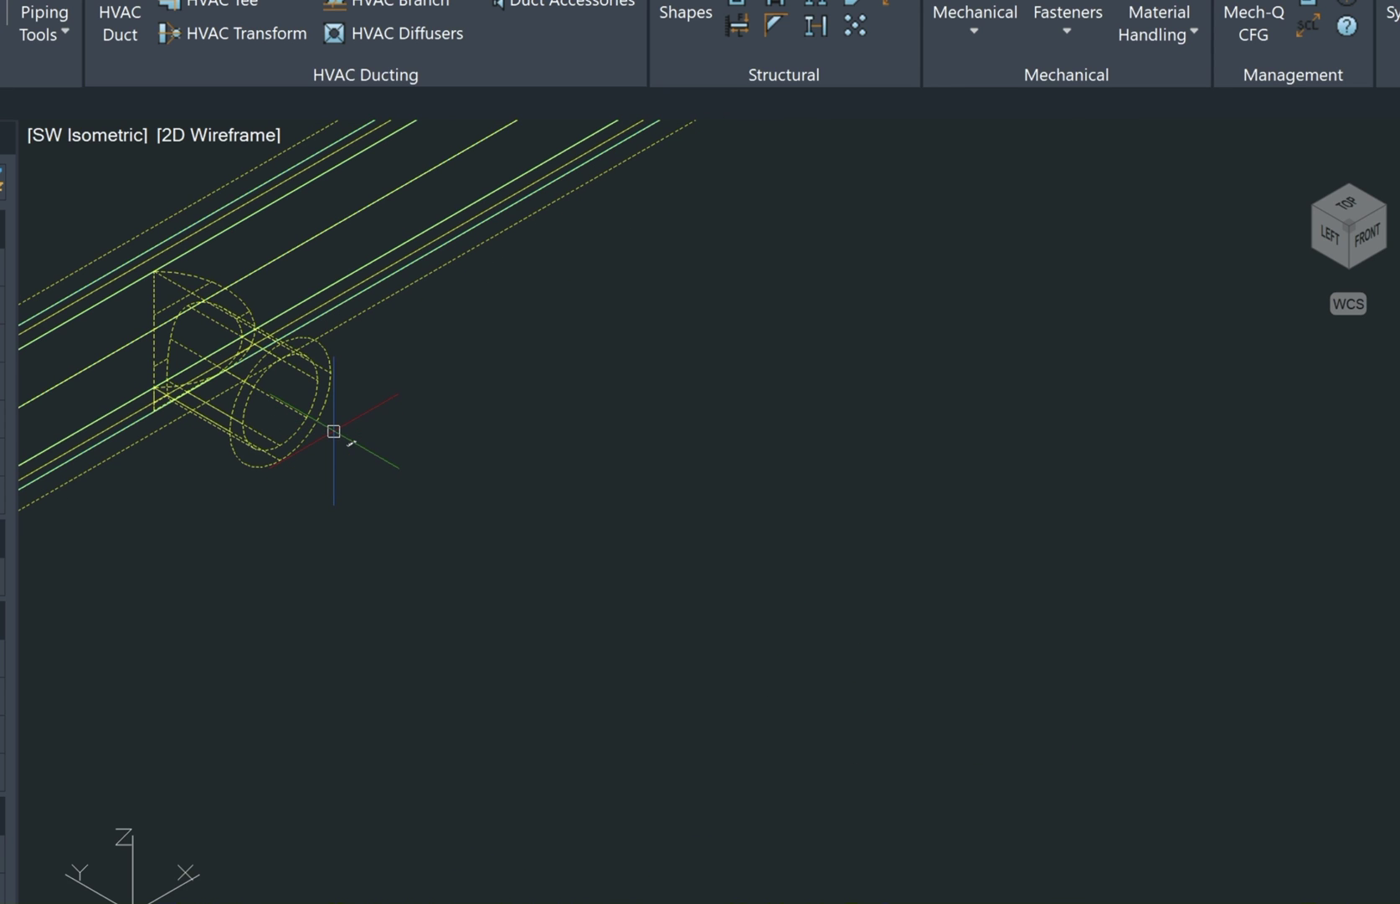
pyautogui.write('s')
pyautogui.press('Return')
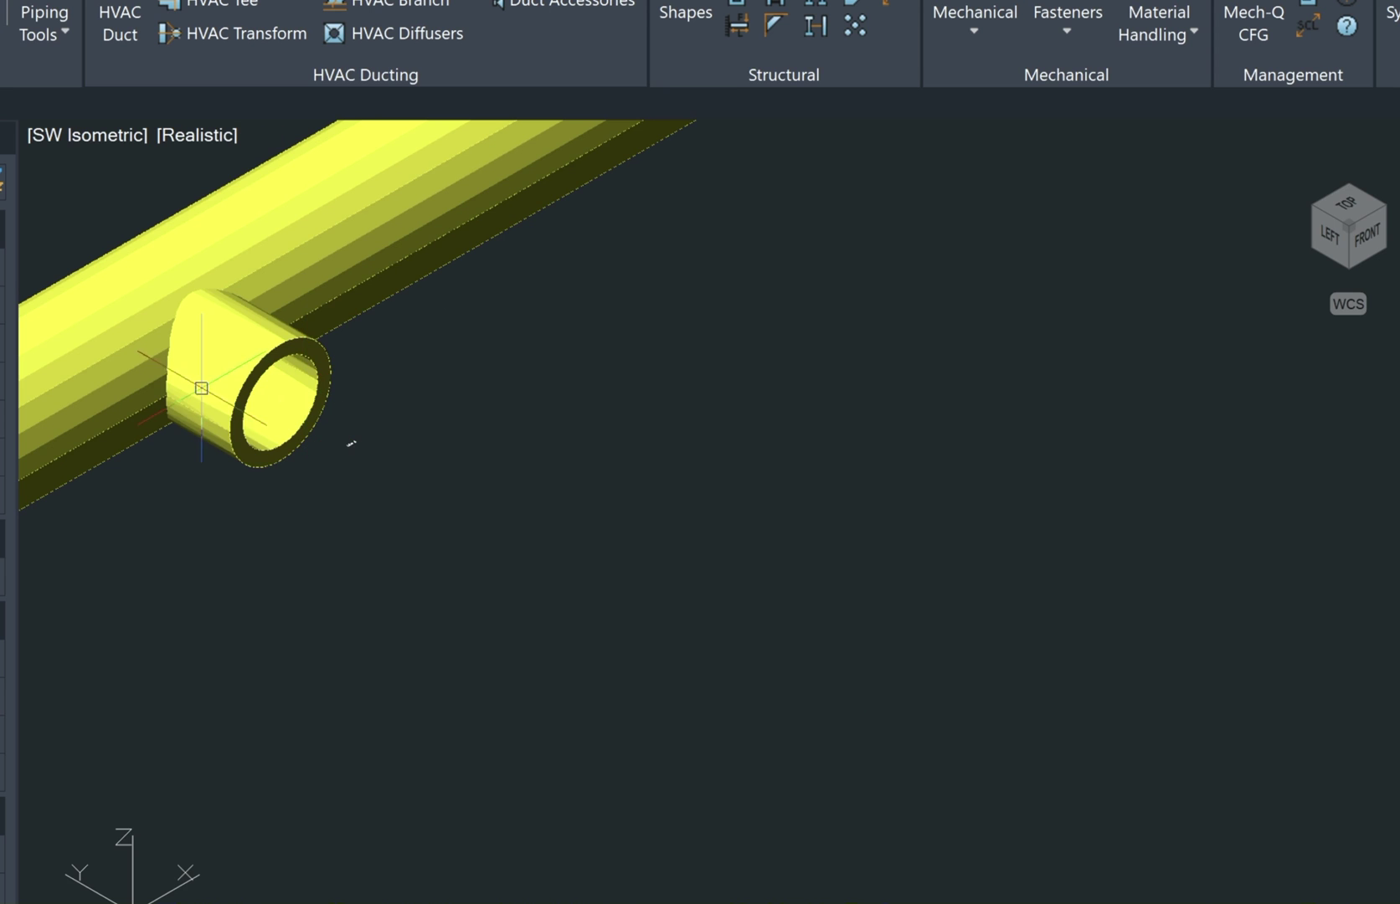
pyautogui.scroll(-2, 345, 441)
pyautogui.moveTo(316, 434); pyautogui.dragTo(510, 416, button='middle')
pyautogui.scroll(2, 440, 397)
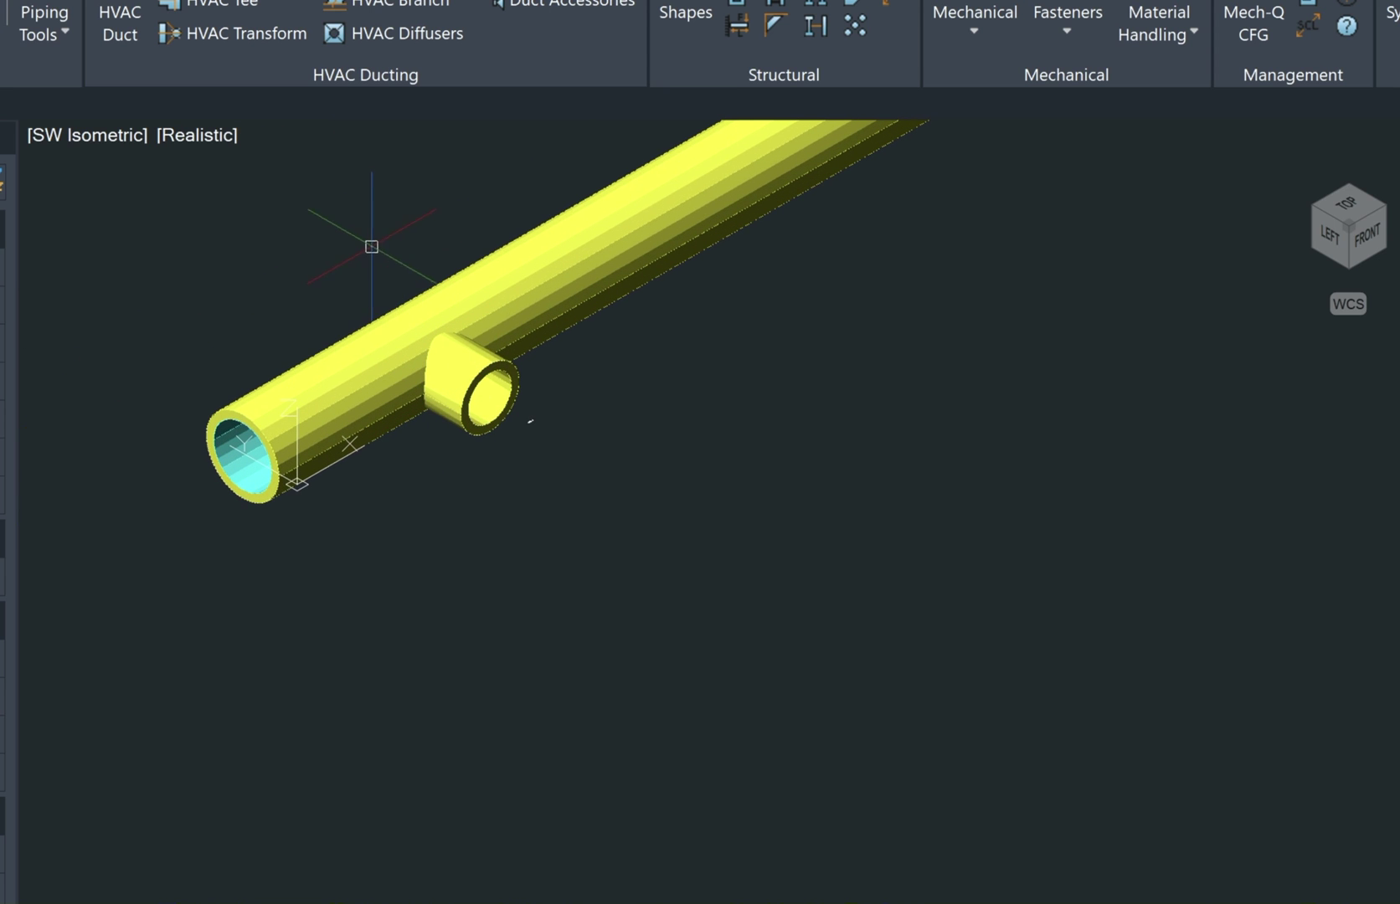
# Step: Choose Flexible Duct in Duct Accessories and make it smooth with no concertina
pyautogui.click(536, 7)
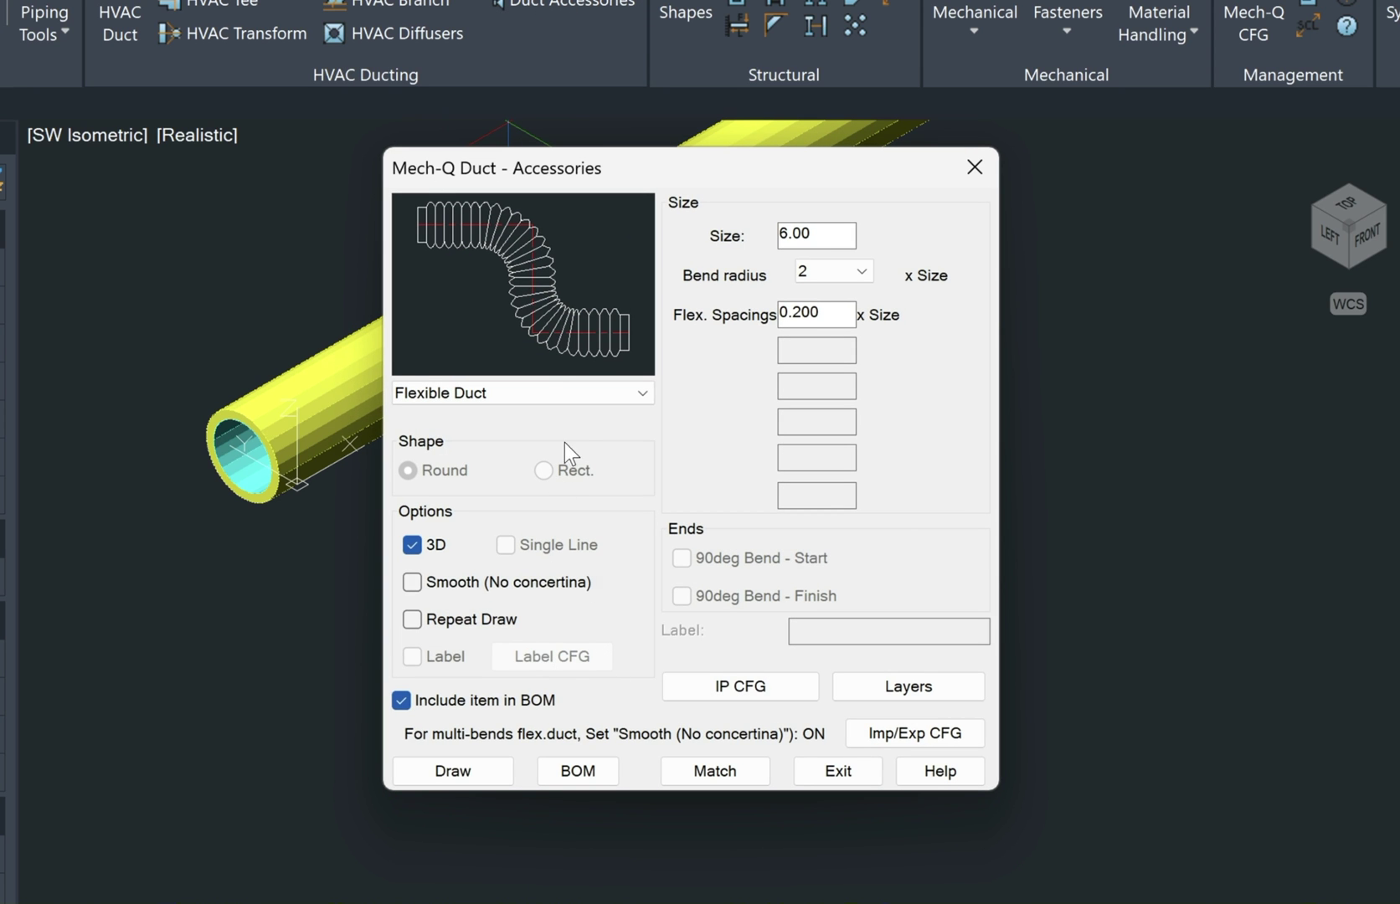
pyautogui.click(641, 391)
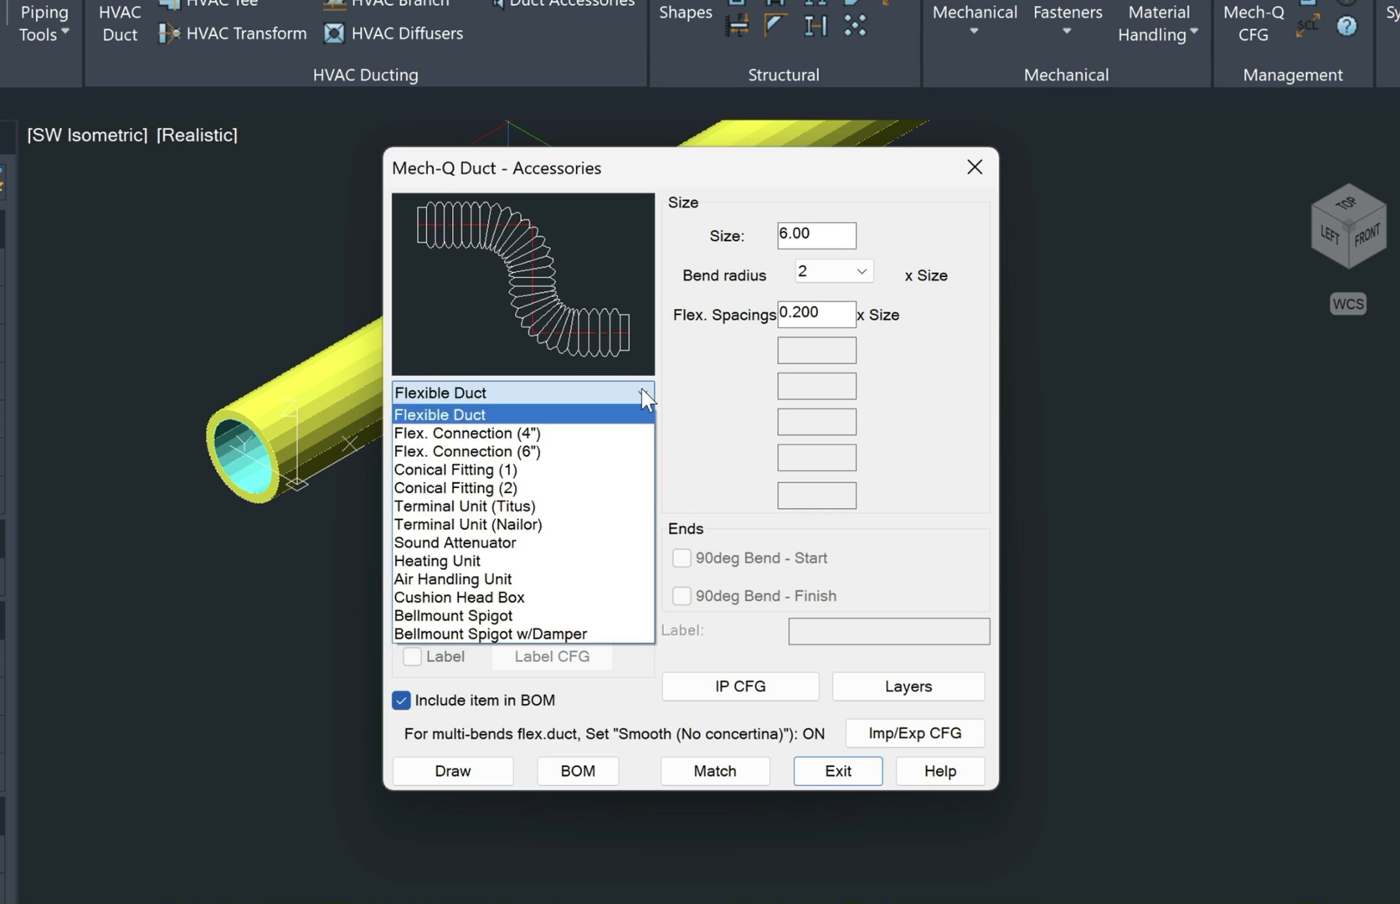
pyautogui.click(640, 392)
pyautogui.click(639, 392)
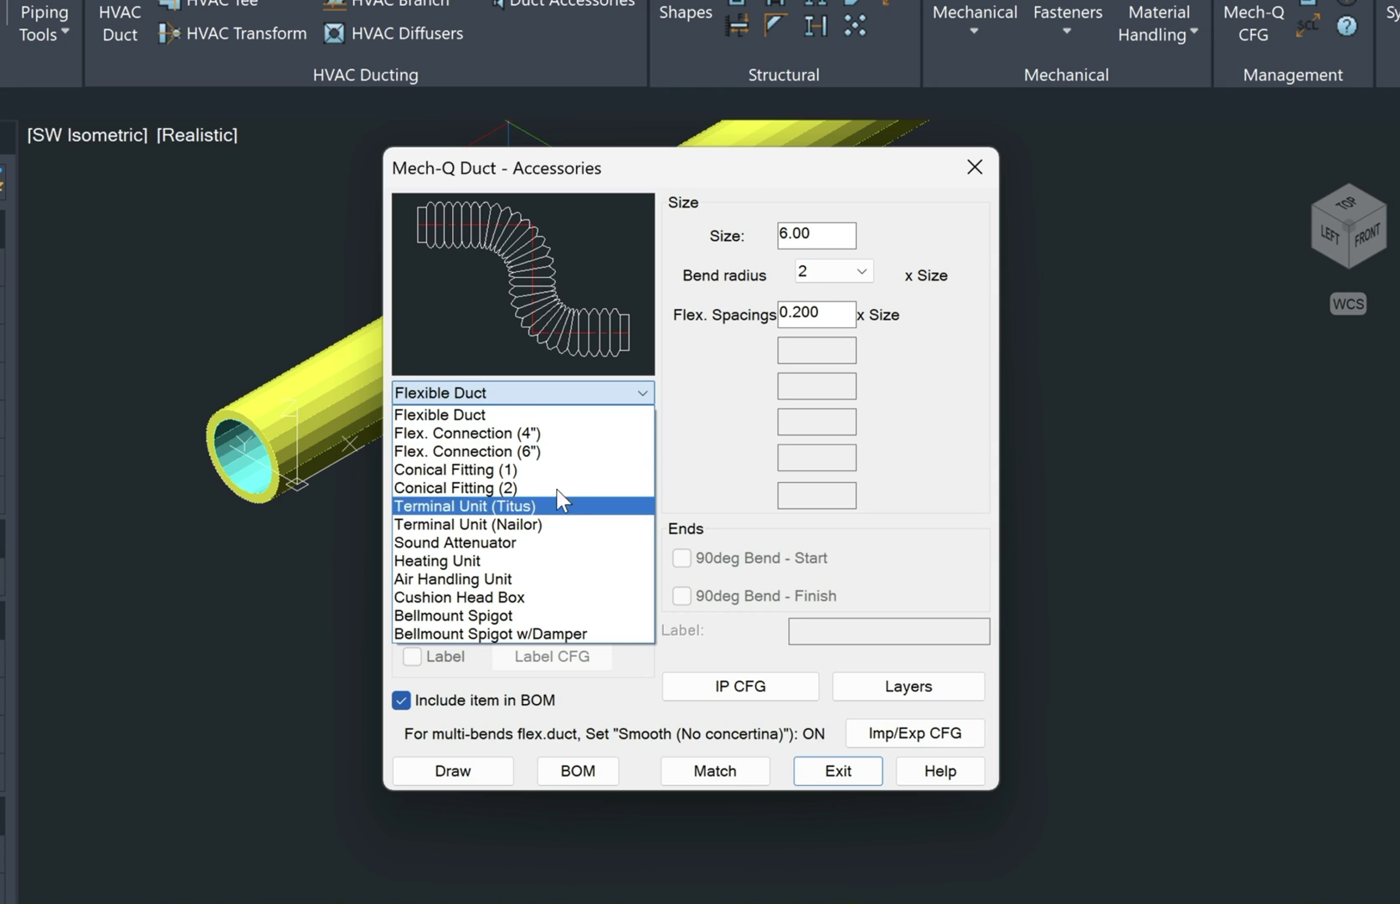
pyautogui.click(542, 414)
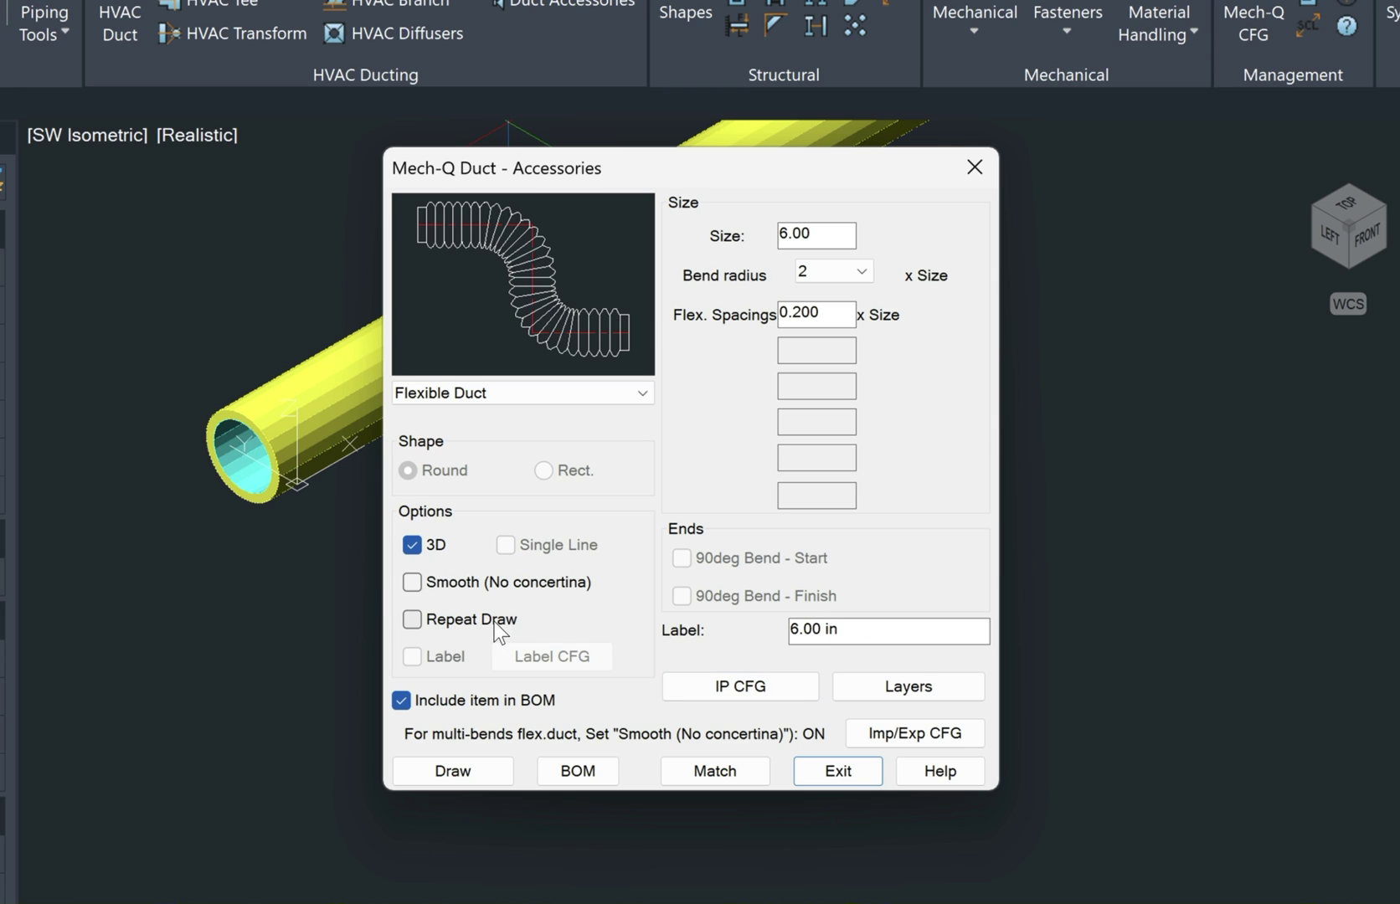
pyautogui.click(411, 583)
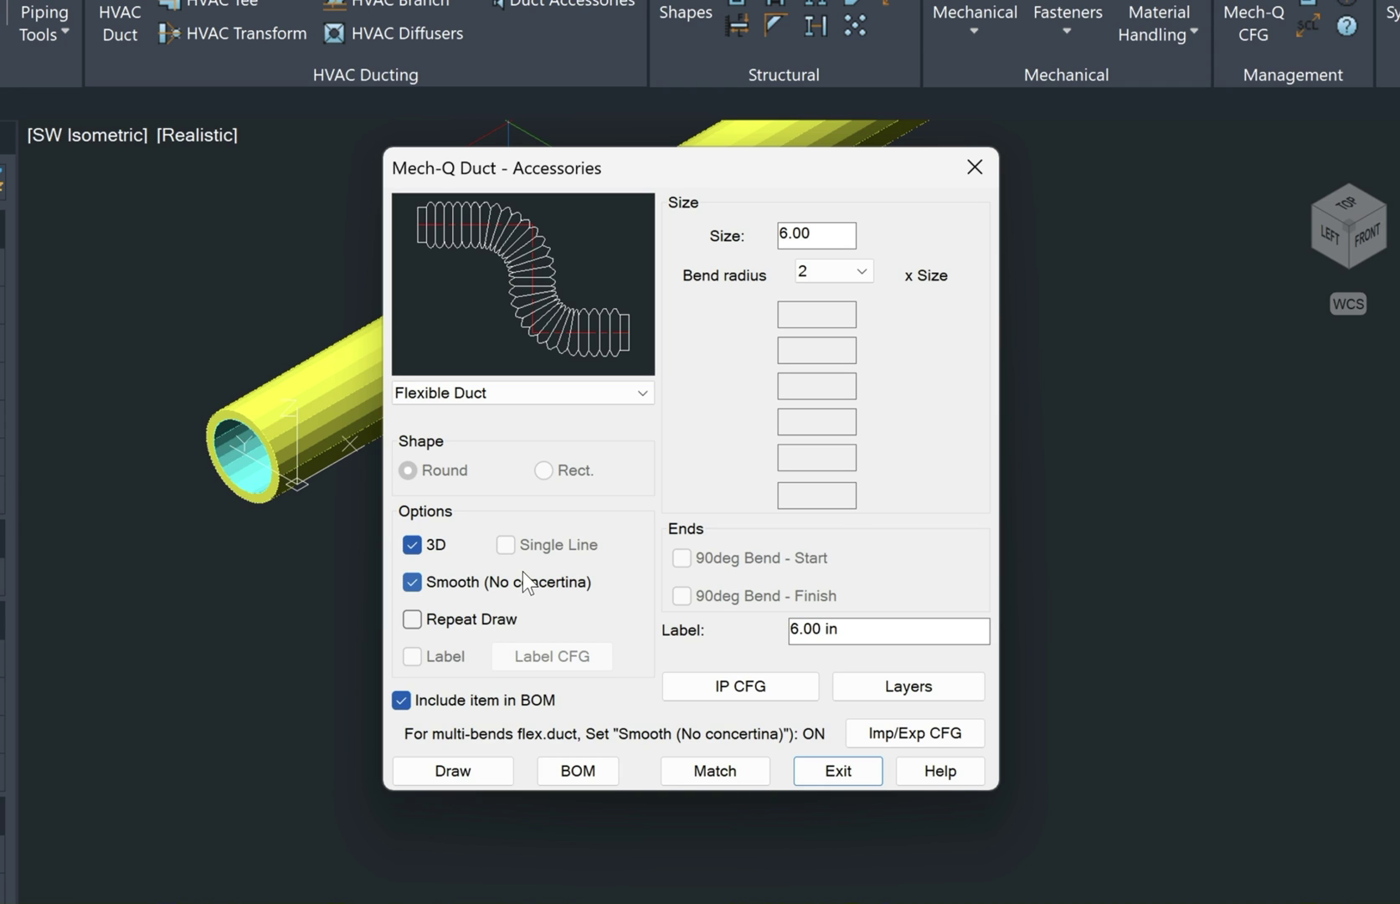
# Step: Route the 6.00 flexible duct from the branch tap's centre, 29 units across and 20 down
pyautogui.click(452, 775)
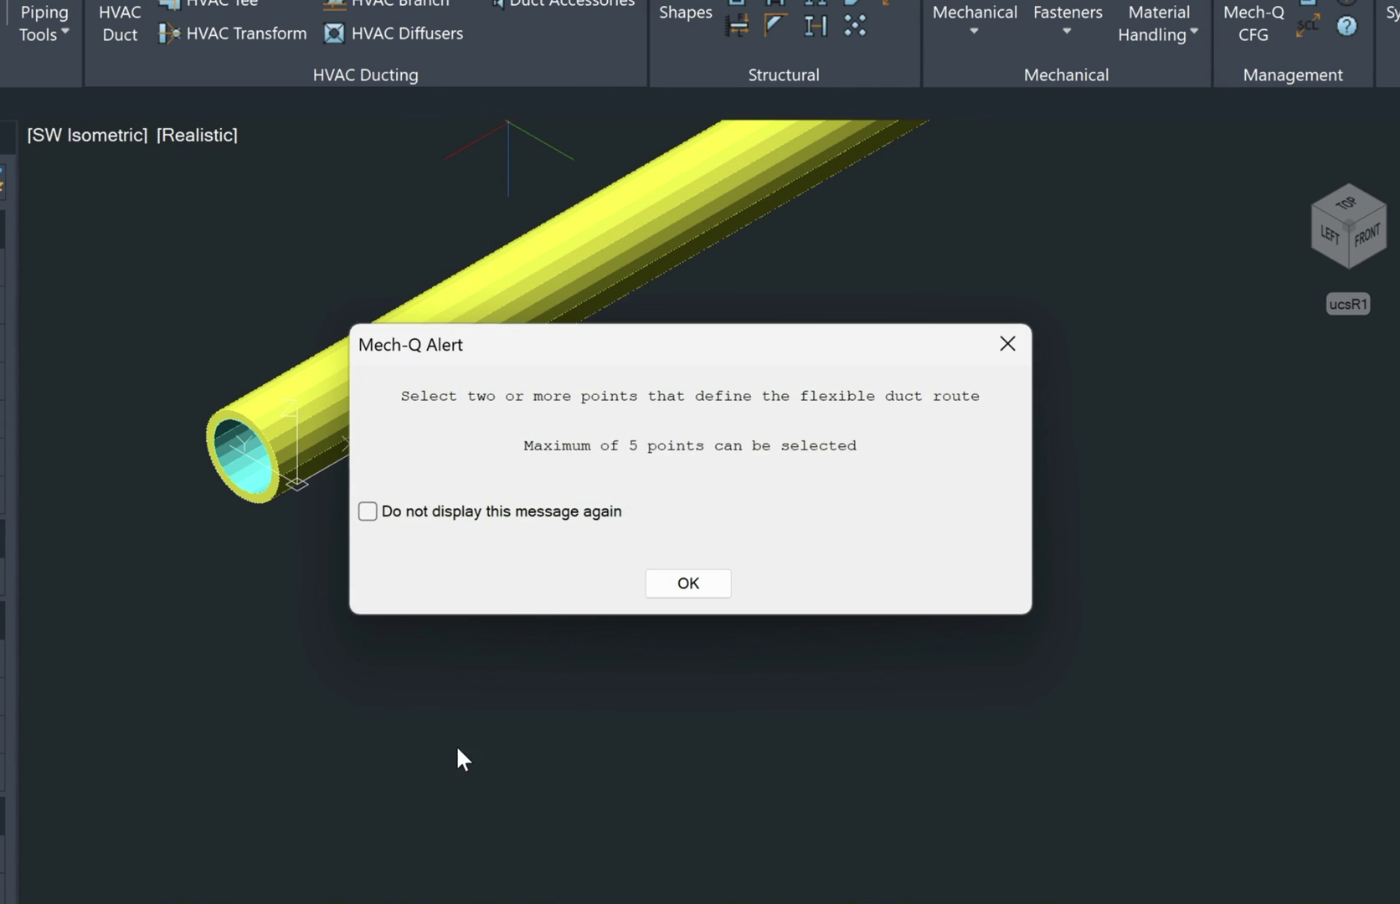
pyautogui.click(367, 511)
pyautogui.click(688, 583)
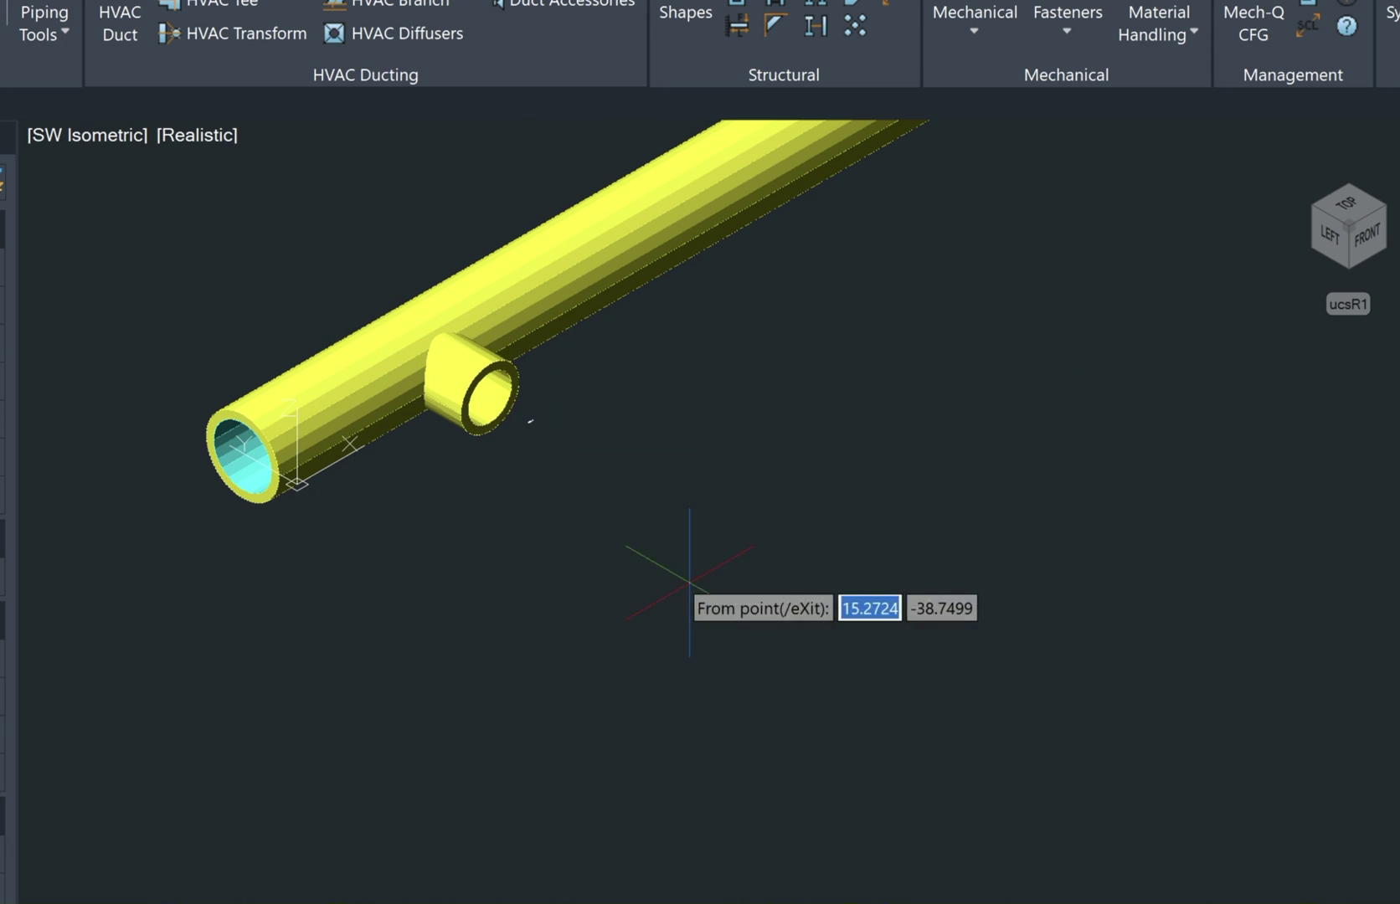
pyautogui.click(490, 398)
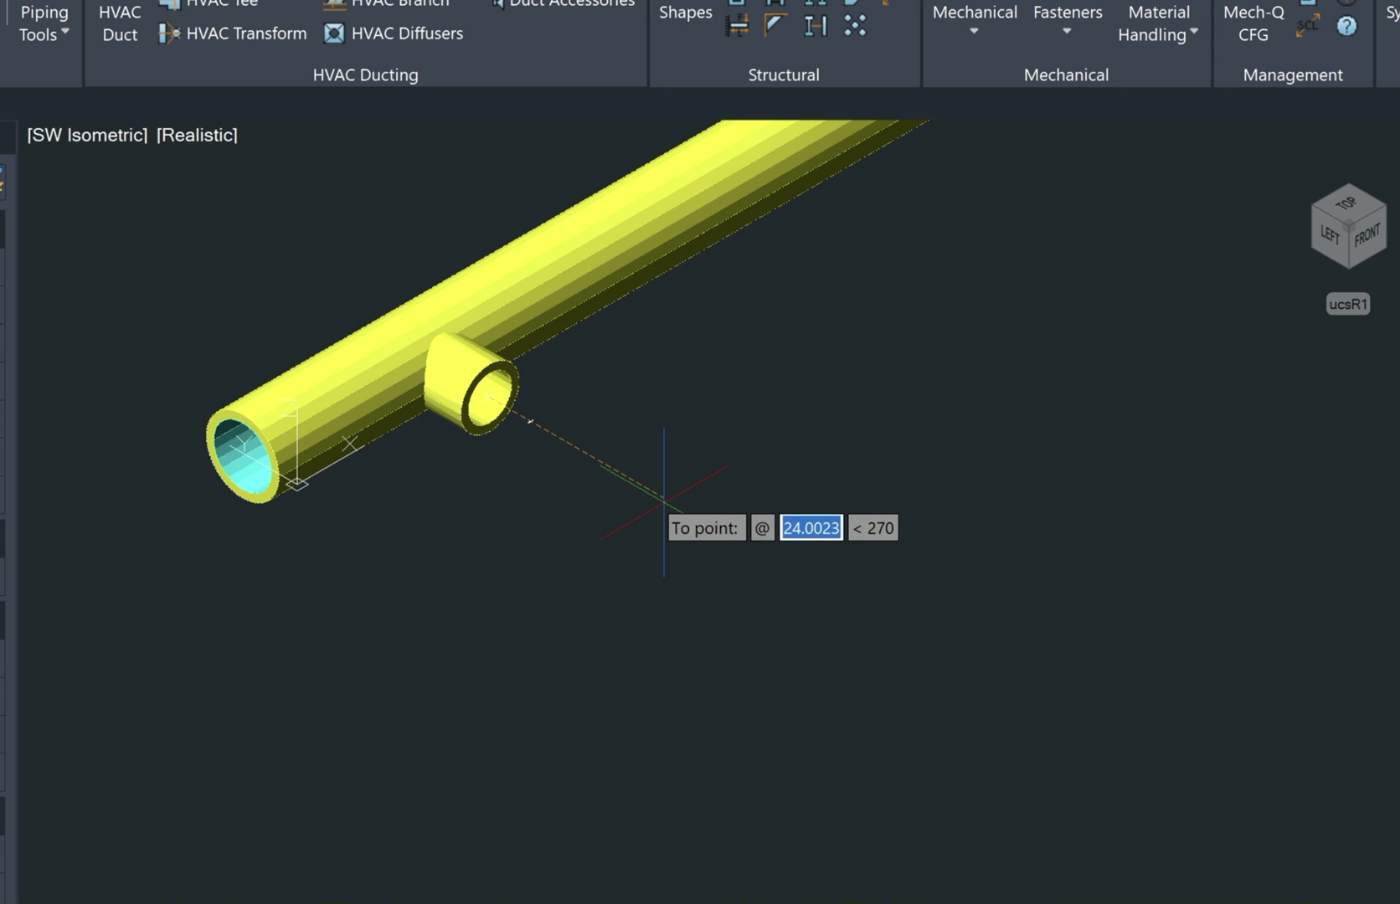
pyautogui.write('29')
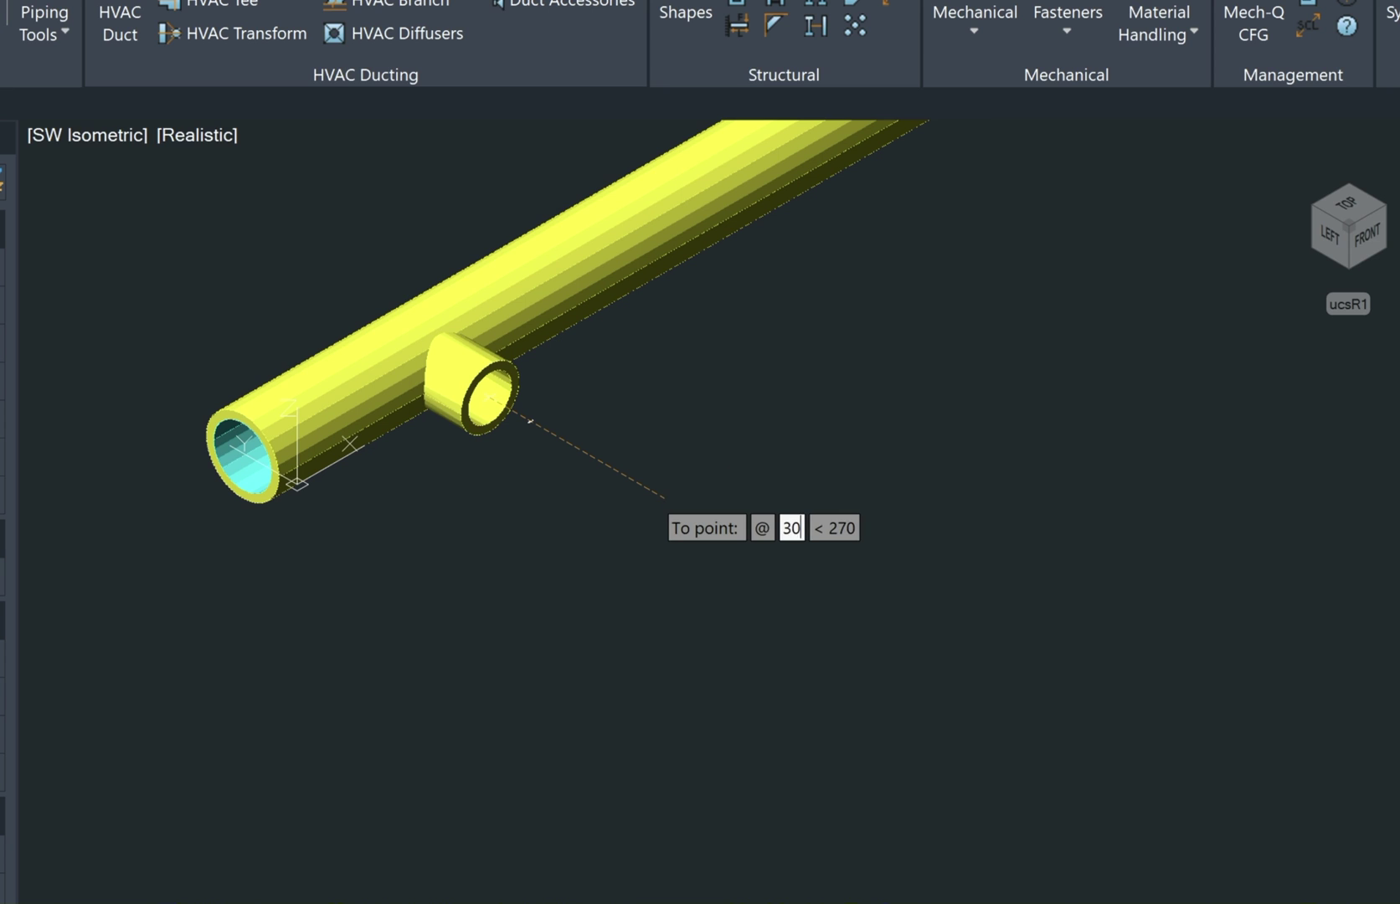
pyautogui.press('Return')
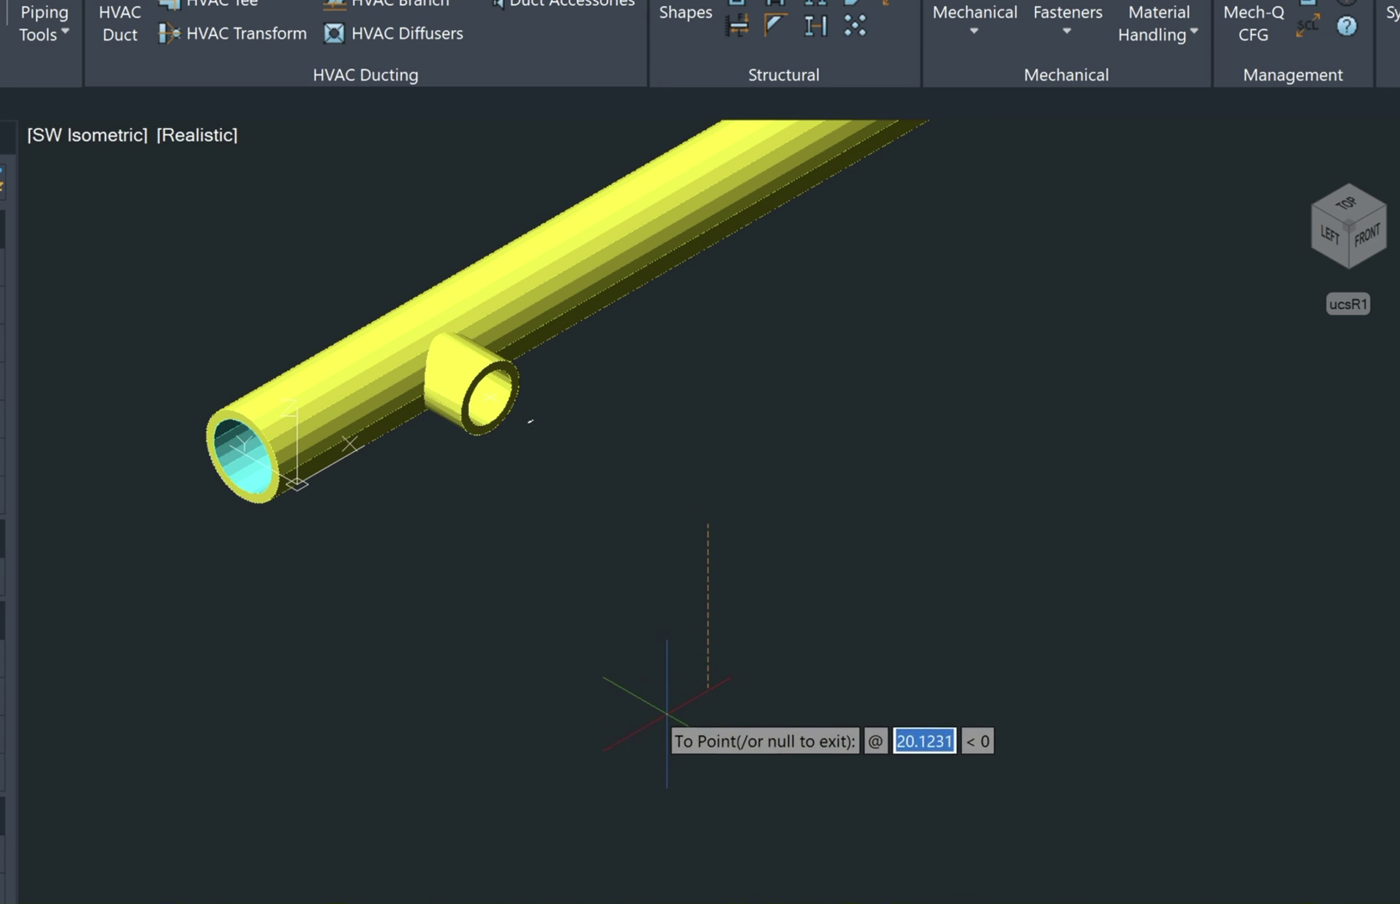
pyautogui.scroll(-1, 675, 762)
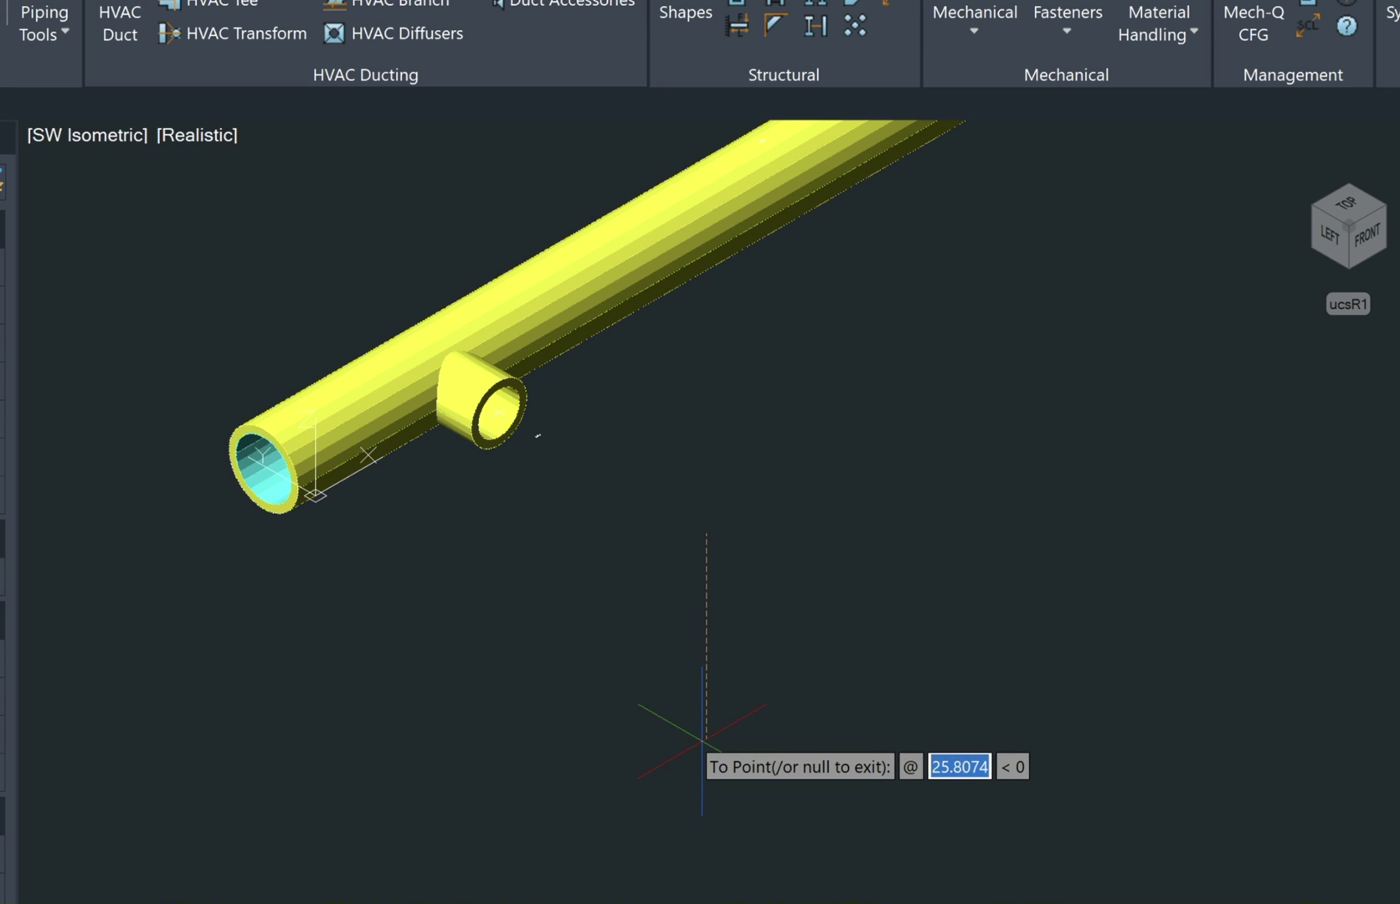
pyautogui.write('20')
pyautogui.press('Return')
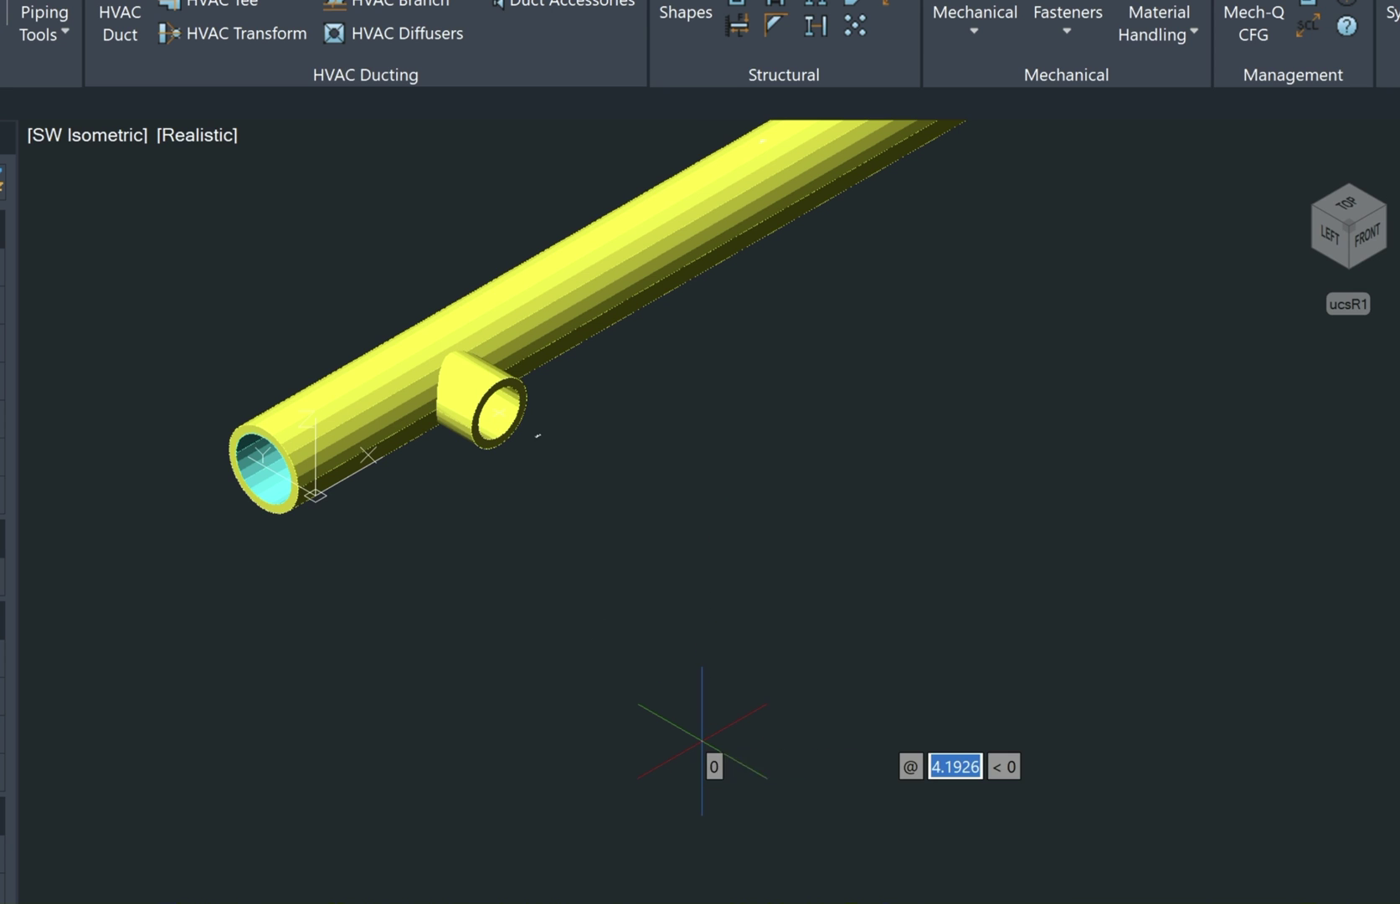
pyautogui.press('Return')
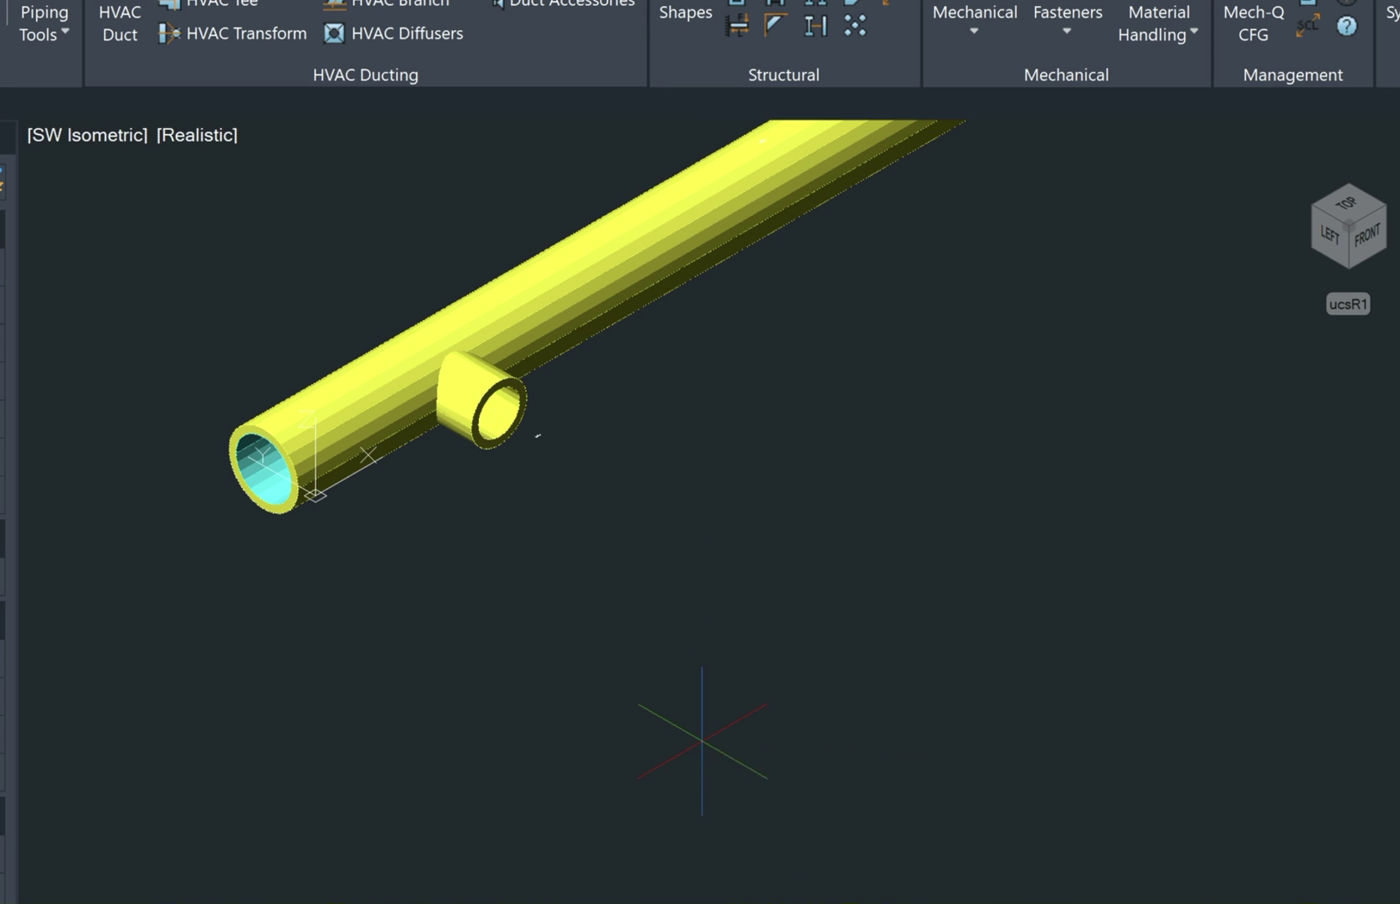
pyautogui.press('Escape')
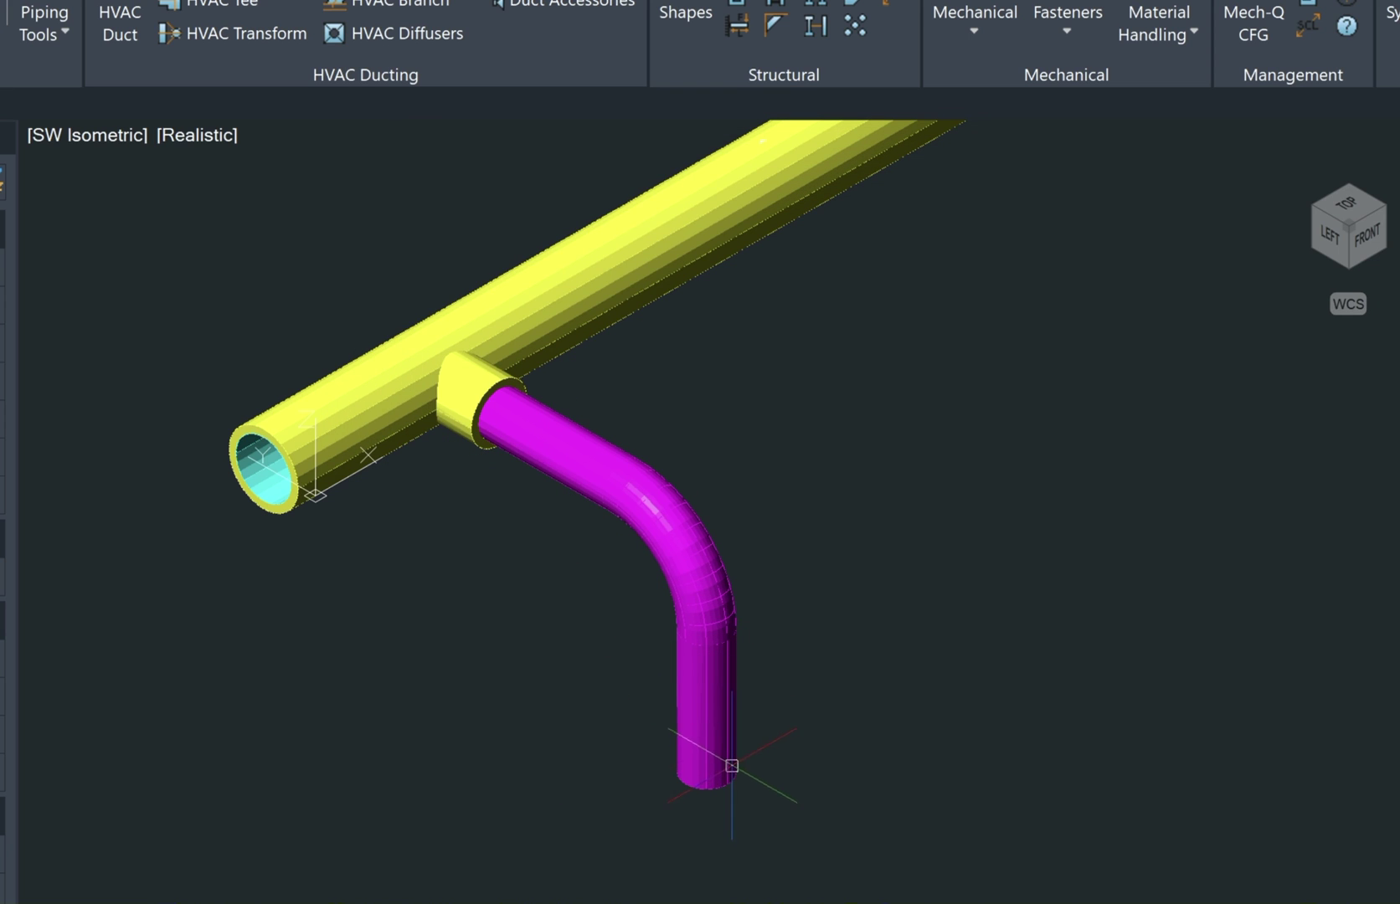
# Step: Set the diffuser's duct width to 6 with a Rect-Rnd round neck connection
pyautogui.click(402, 32)
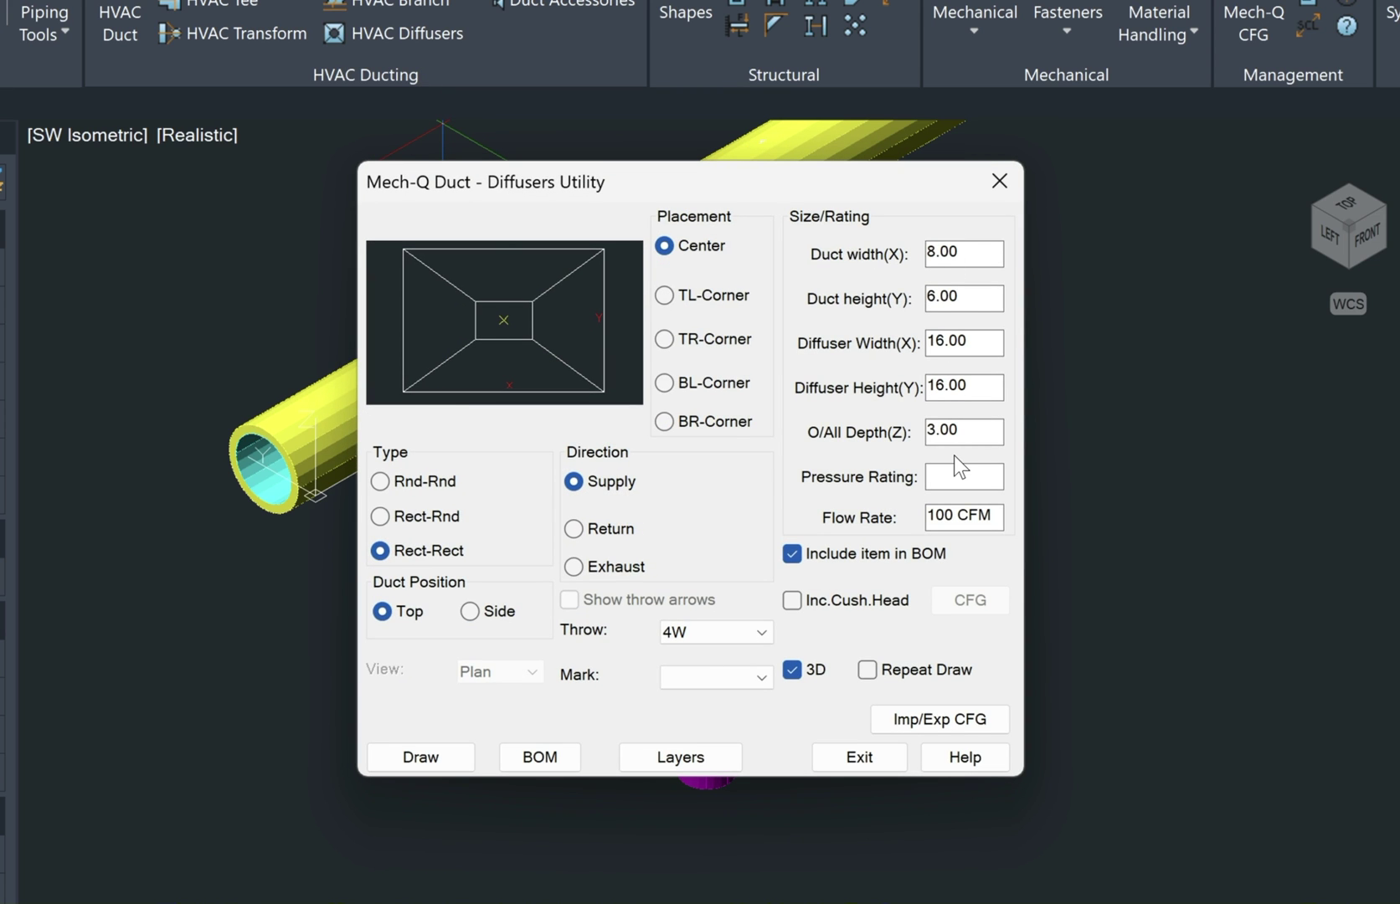
pyautogui.click(894, 260)
pyautogui.write('6')
pyautogui.press('Tab')
pyautogui.press('Tab')
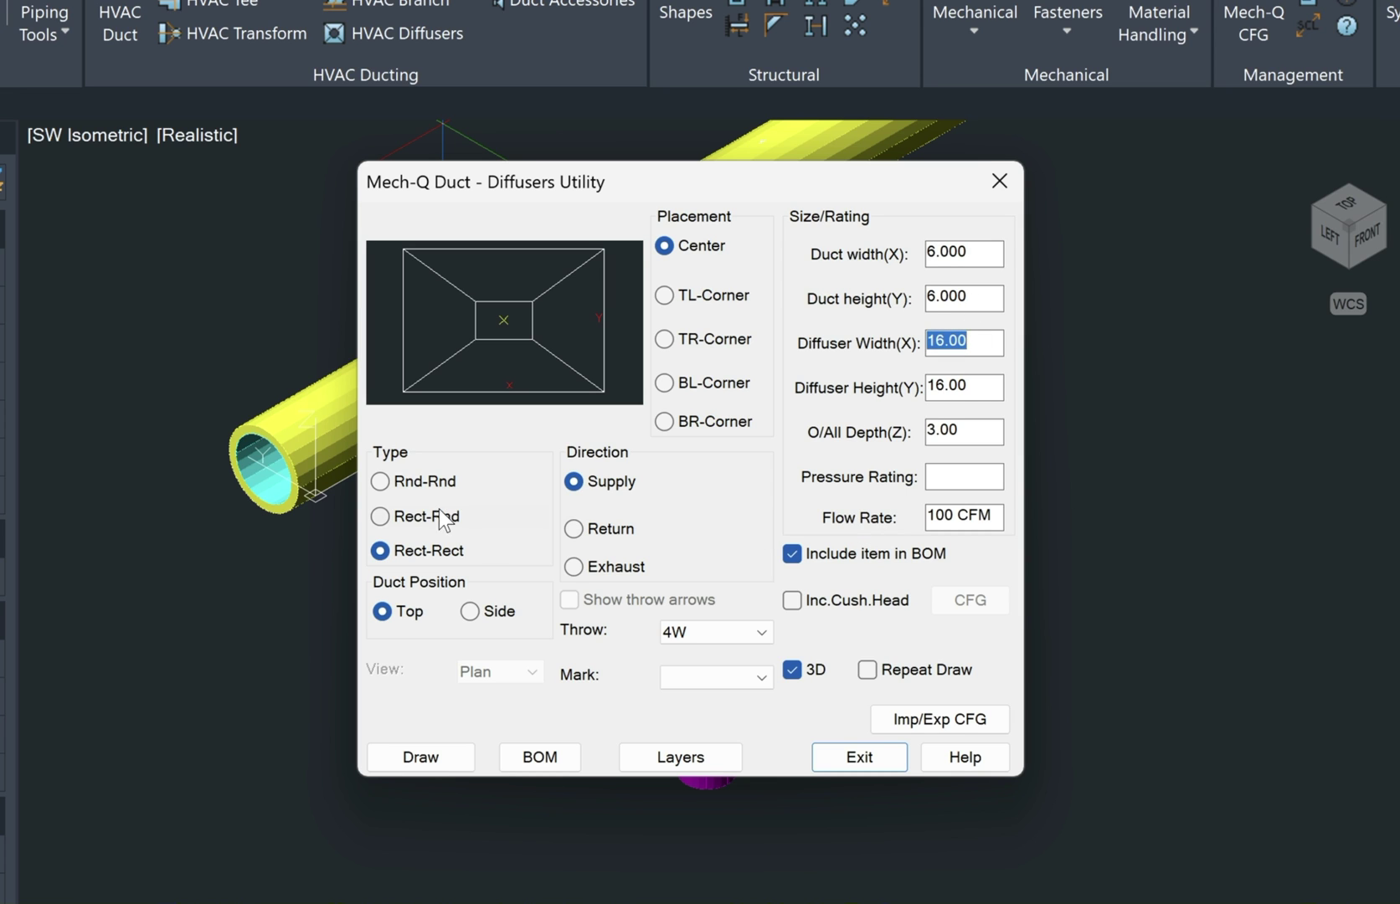
pyautogui.click(384, 515)
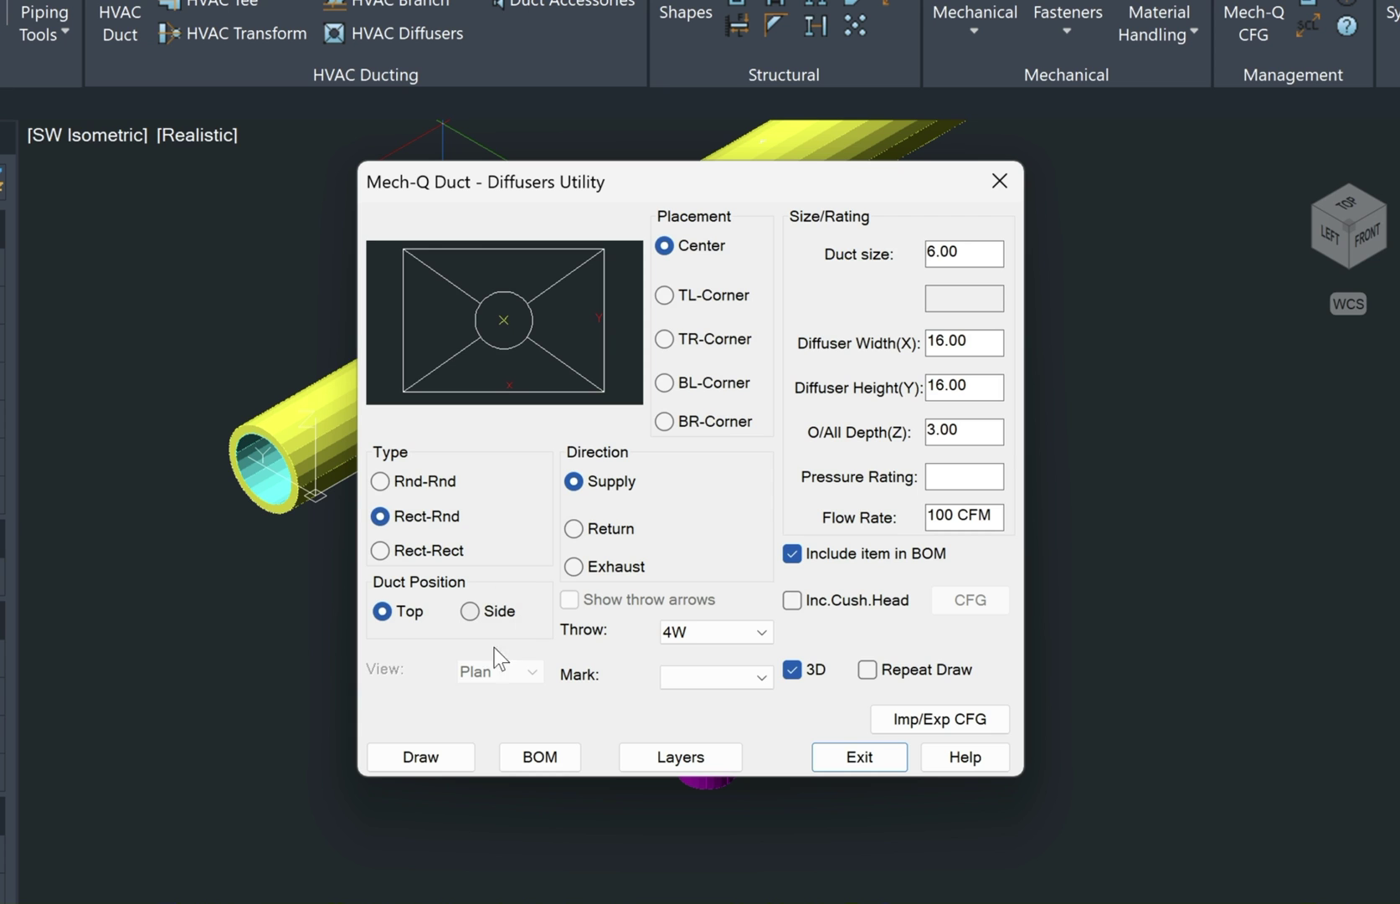
# Step: Place the diffuser at the flexible duct's bottom end facing up, then exit
pyautogui.click(423, 754)
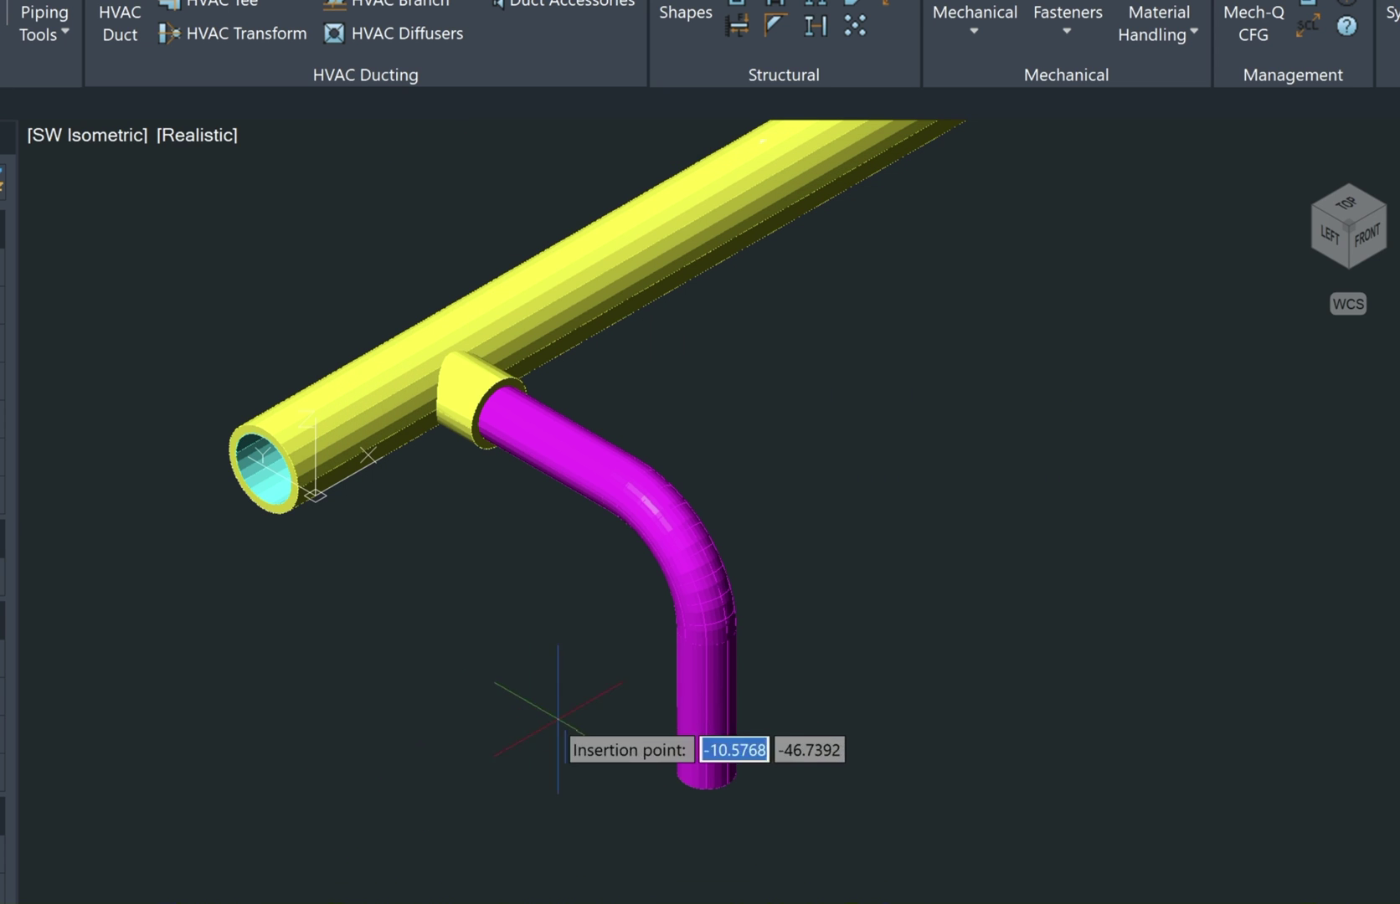
pyautogui.click(705, 771)
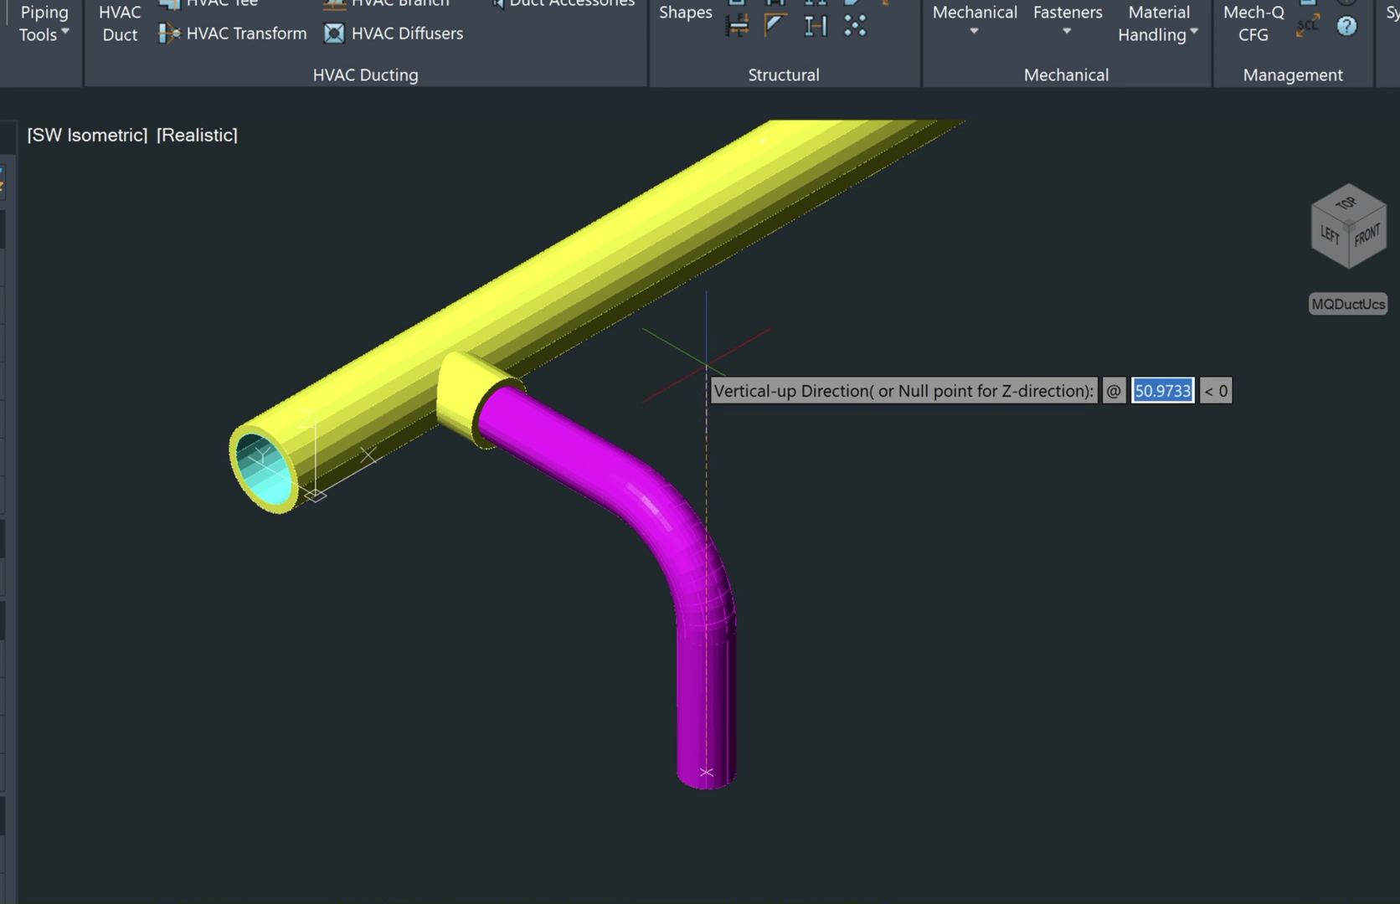
pyautogui.click(695, 357)
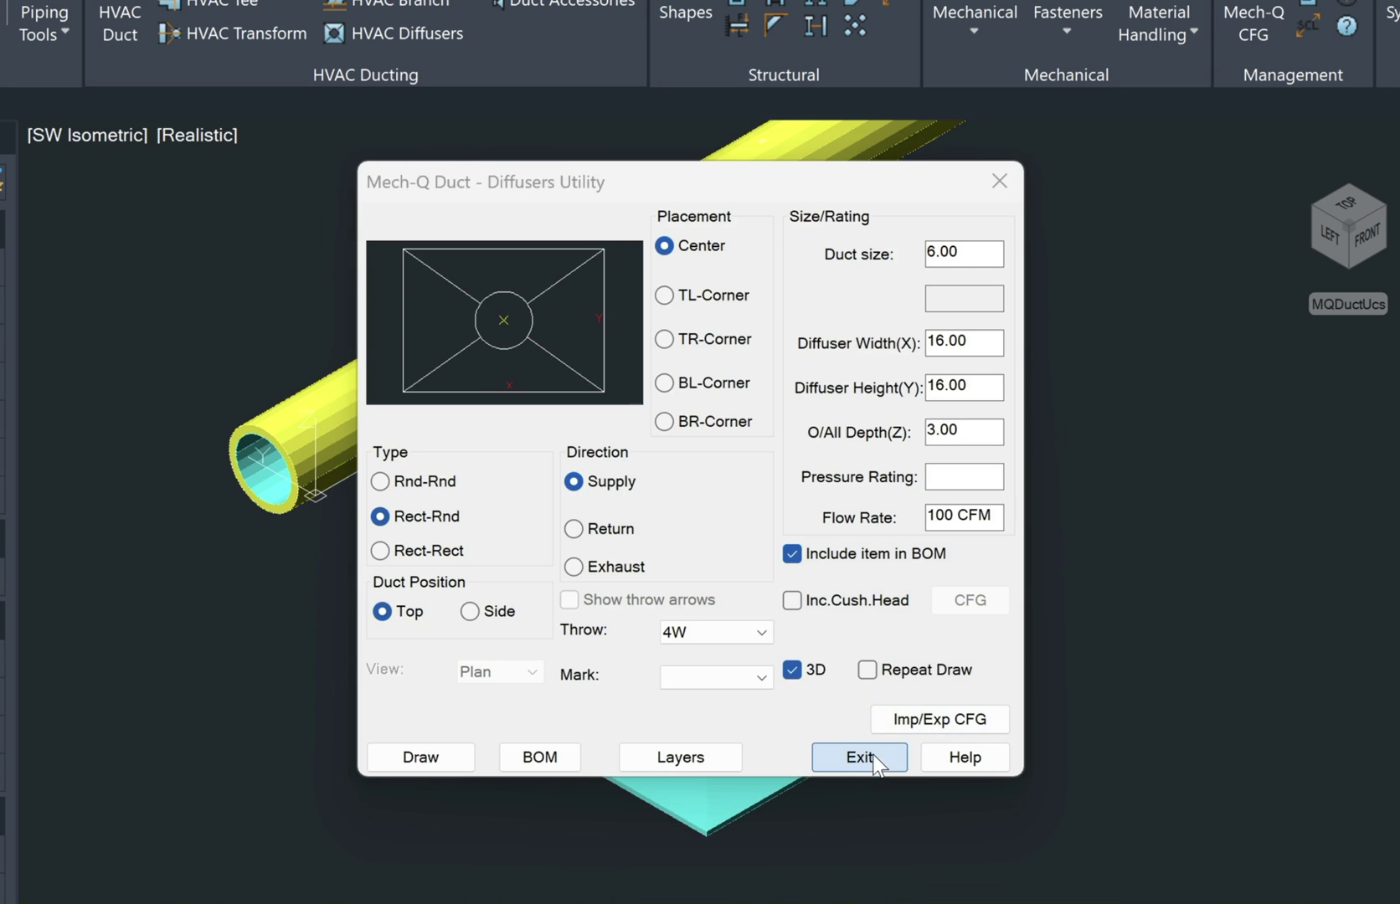
pyautogui.click(878, 752)
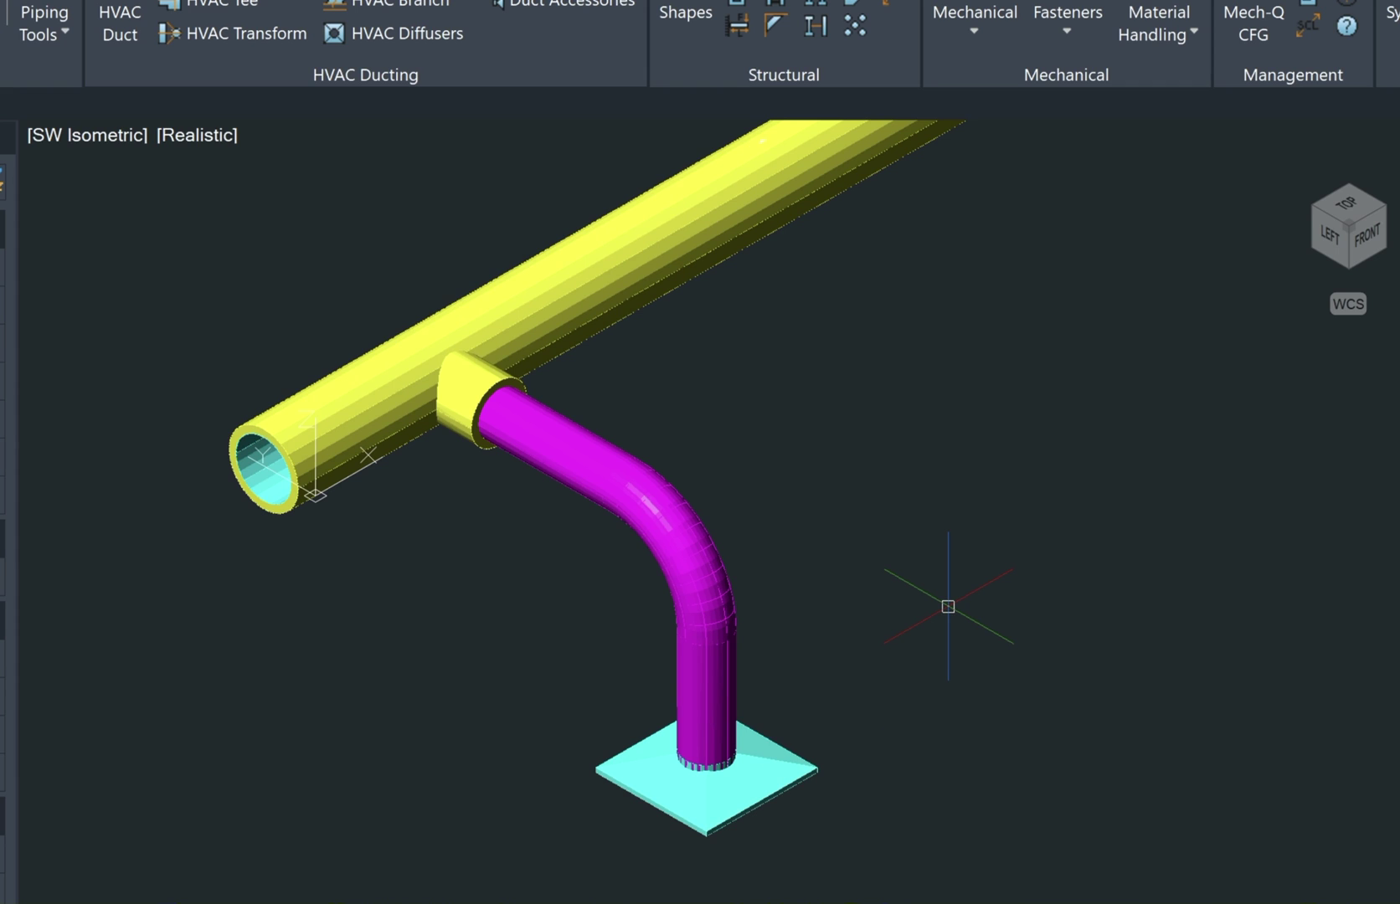